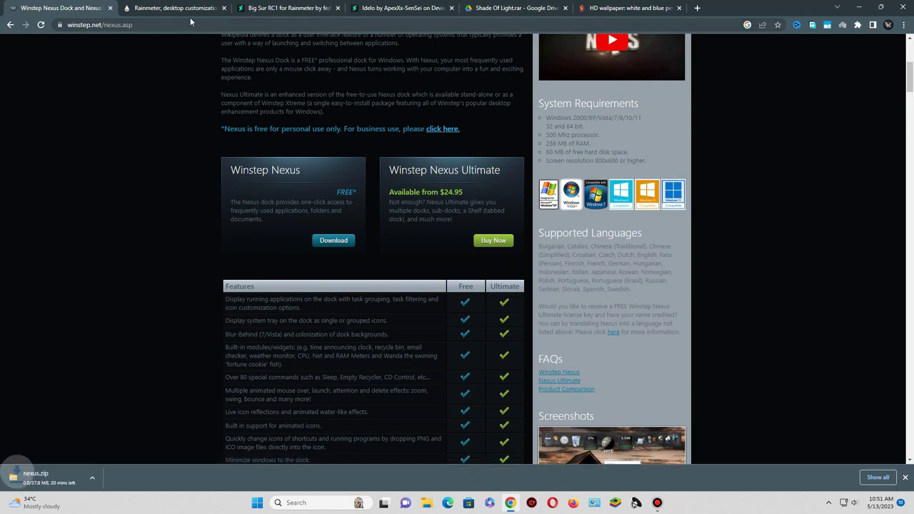
Download the Rainmeter 4.5.17 installer and the Big Sur RC1 for Rainmeter skin from their open pages.
scroll(200, 103, down, 3)
click(440, 133)
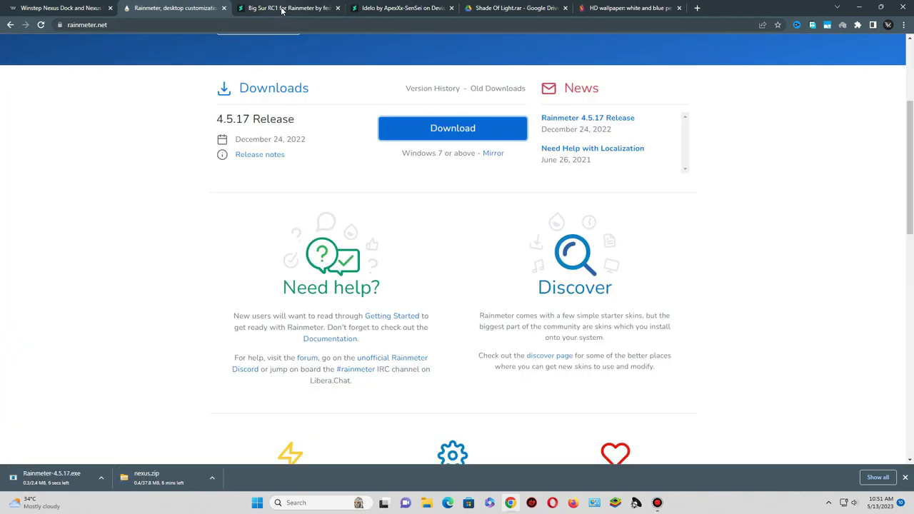
click(282, 10)
scroll(265, 114, down, 3)
click(524, 118)
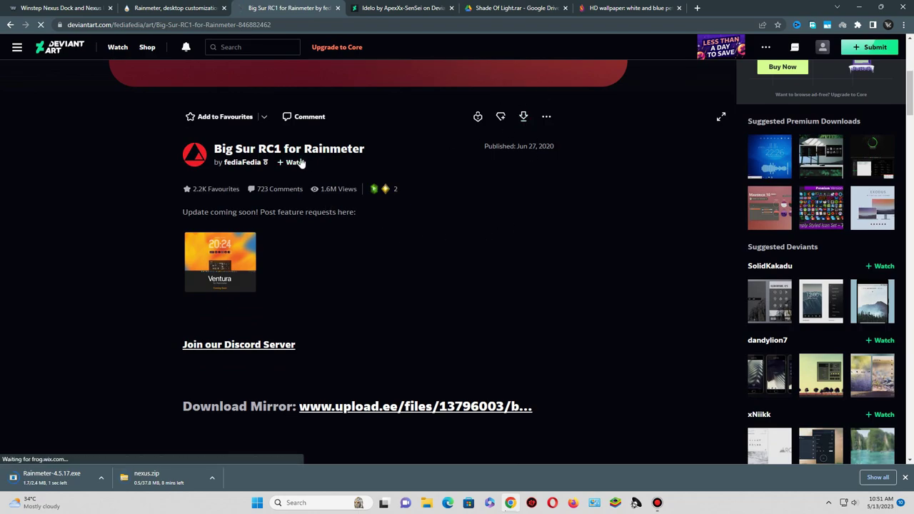
Download the Idelo skin from DeviantArt and the Shade Of Light.rar archive from Google Drive.
click(386, 10)
scroll(369, 96, down, 2)
scroll(465, 218, down, 2)
click(523, 164)
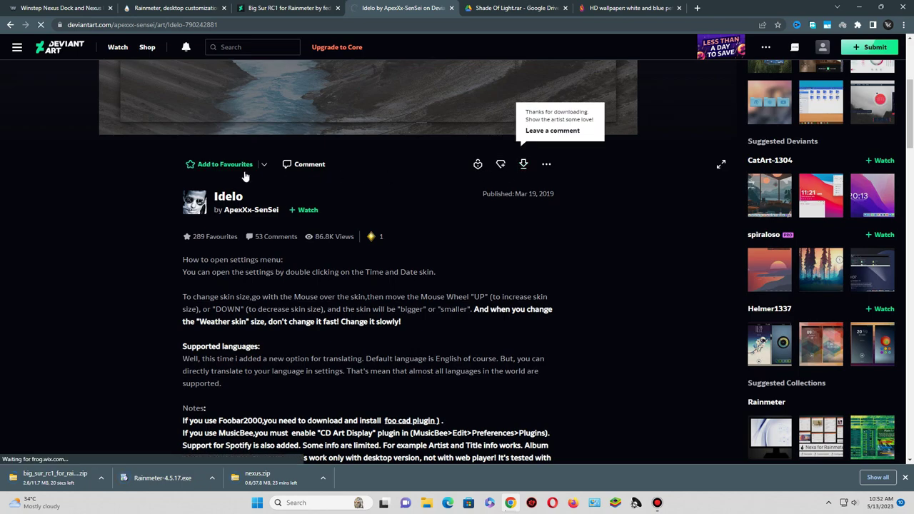
key(ctrl+Tab)
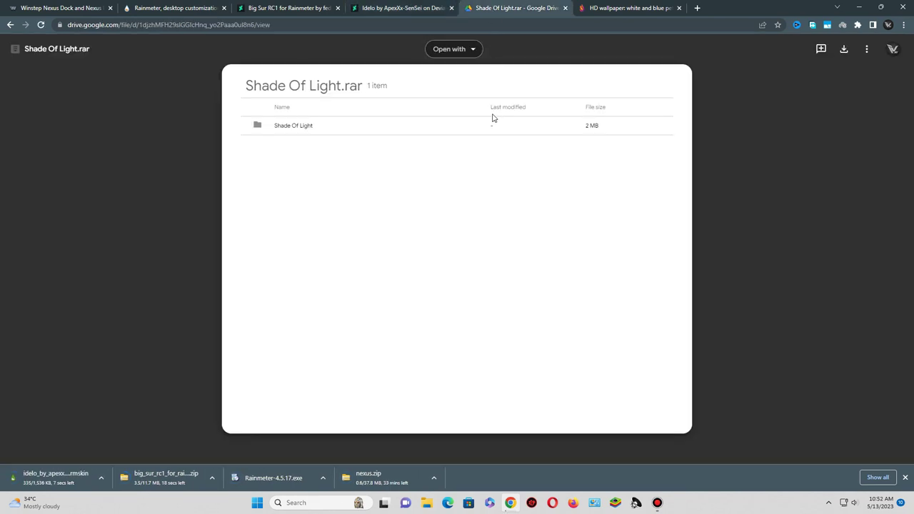
click(843, 50)
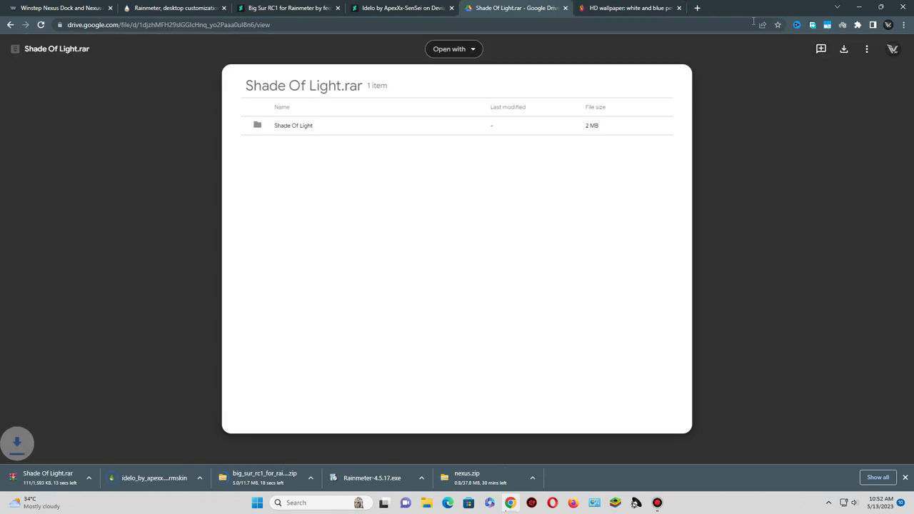
Download the white and blue petaled flowers wallpaper at 3840x2160 from Wallpaper Flare, dismissing the ad.
key(ctrl+Tab)
scroll(564, 156, down, 4)
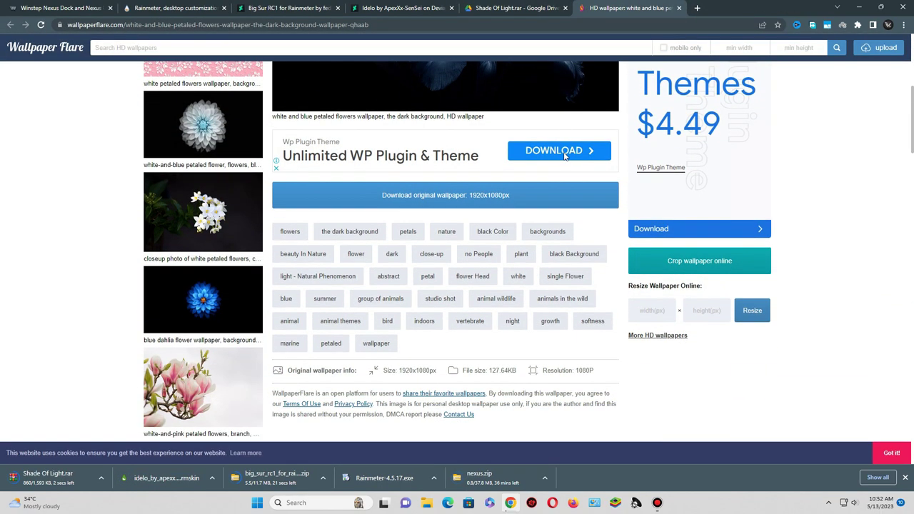
scroll(564, 156, down, 2)
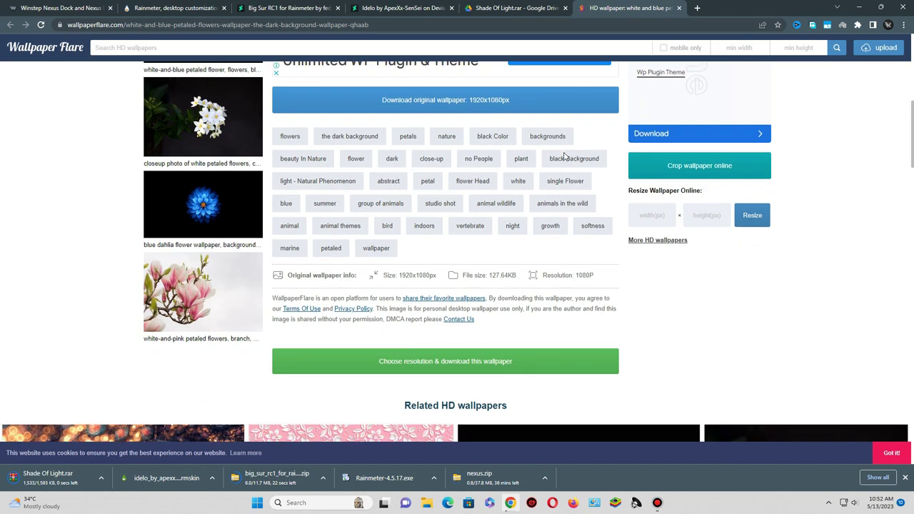
click(416, 361)
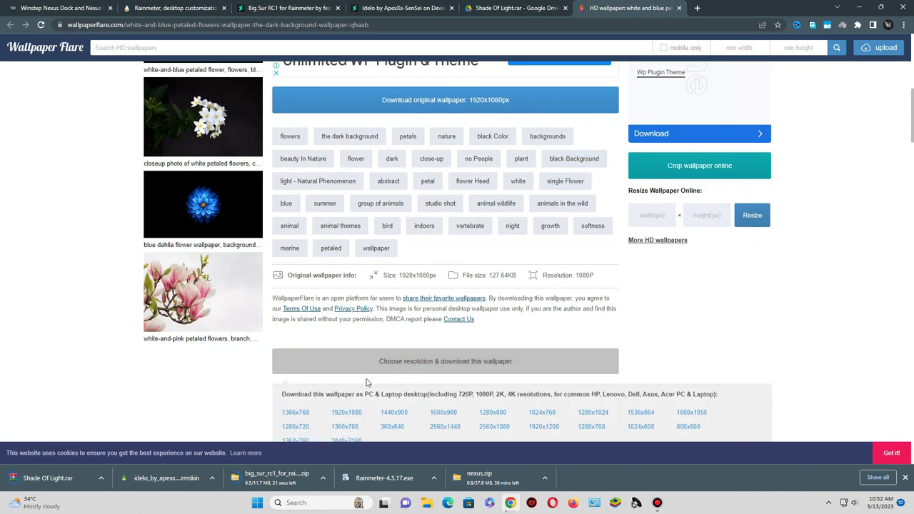
scroll(367, 381, down, 2)
click(341, 302)
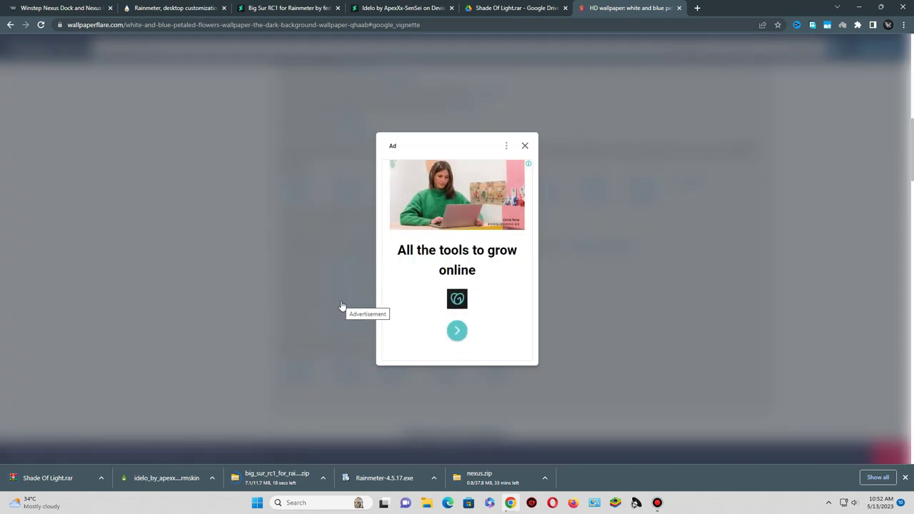
click(525, 147)
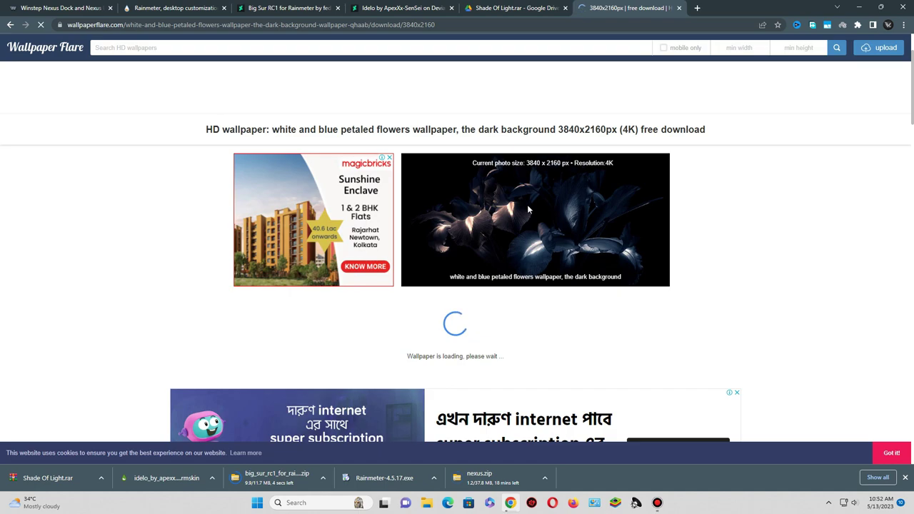
click(357, 305)
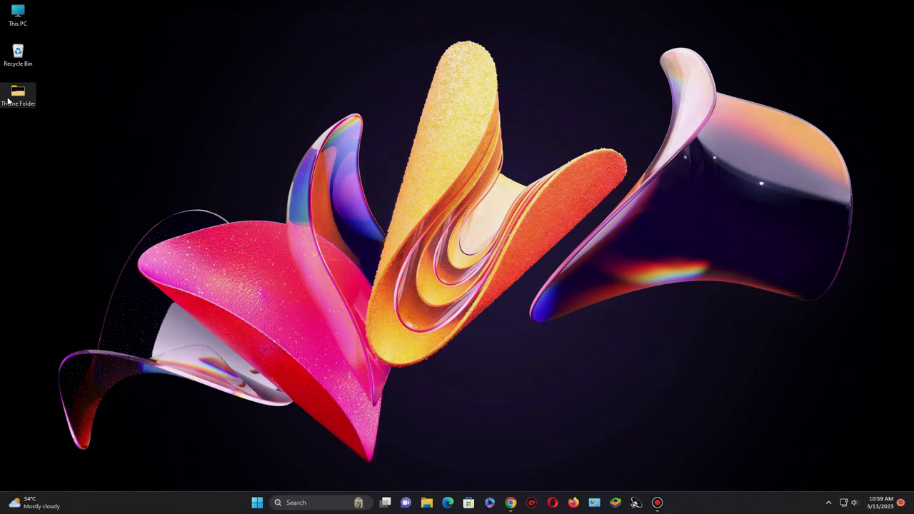
Set the downloaded wallpaperflare image in the desktop's Theme Folder as the desktop background.
double_click(8, 101)
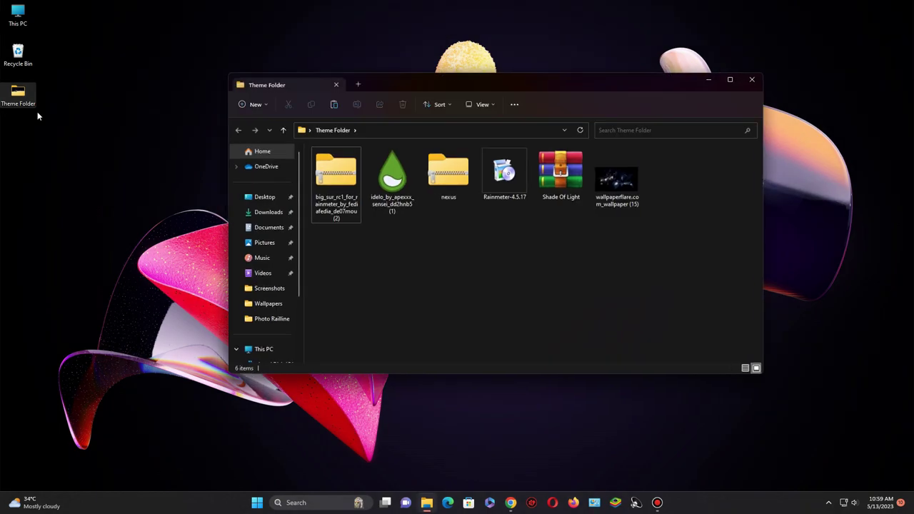
right_click(618, 184)
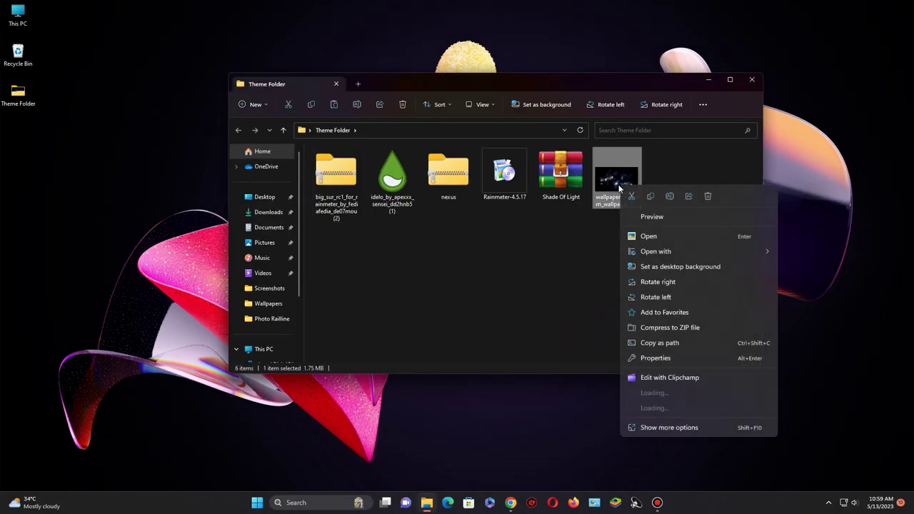
click(666, 267)
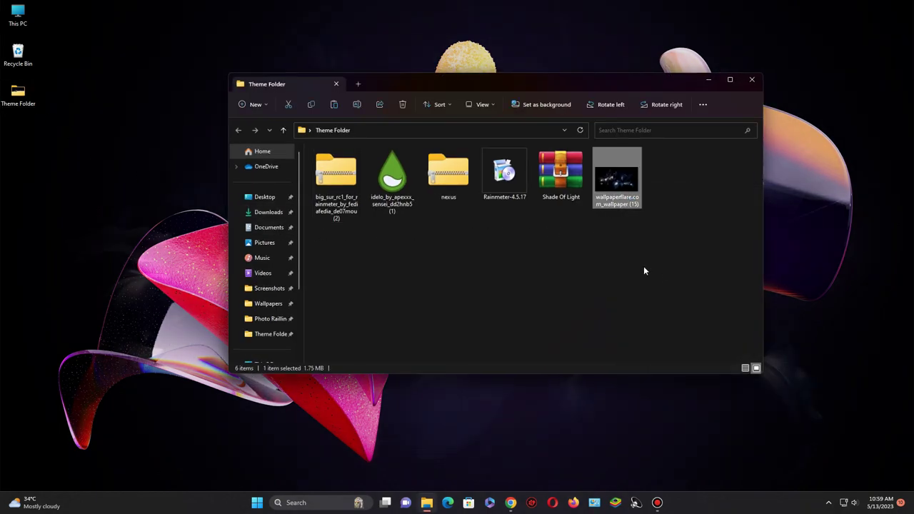
Extract the Shade Of Light archive with WinRAR into its own "Shade Of Light" folder.
right_click(565, 184)
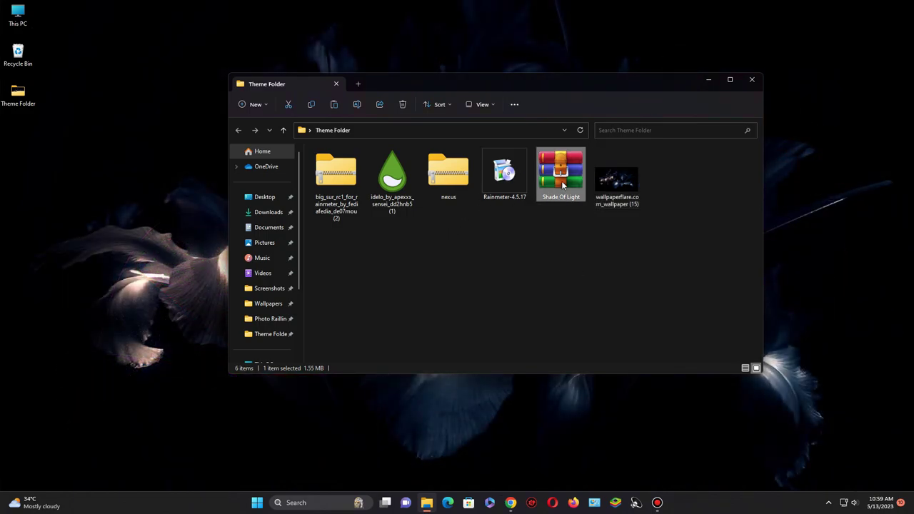
mouse_move(606, 325)
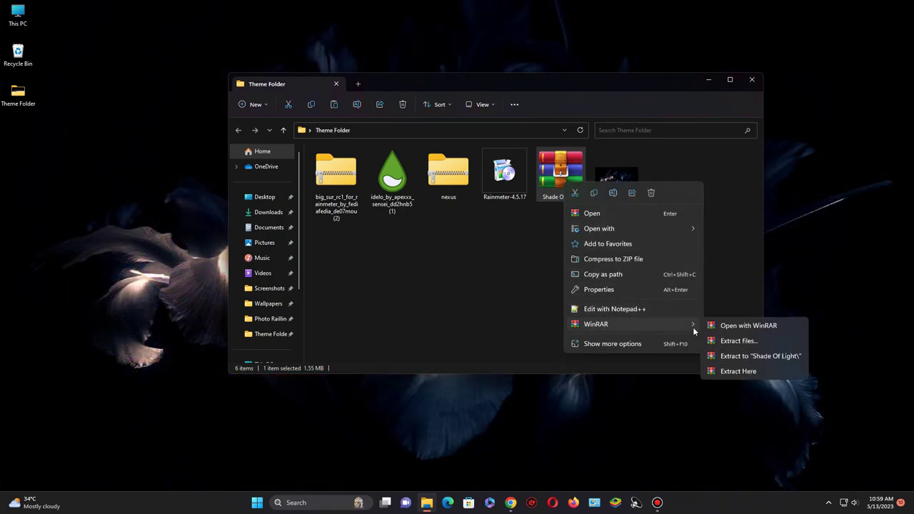
click(742, 354)
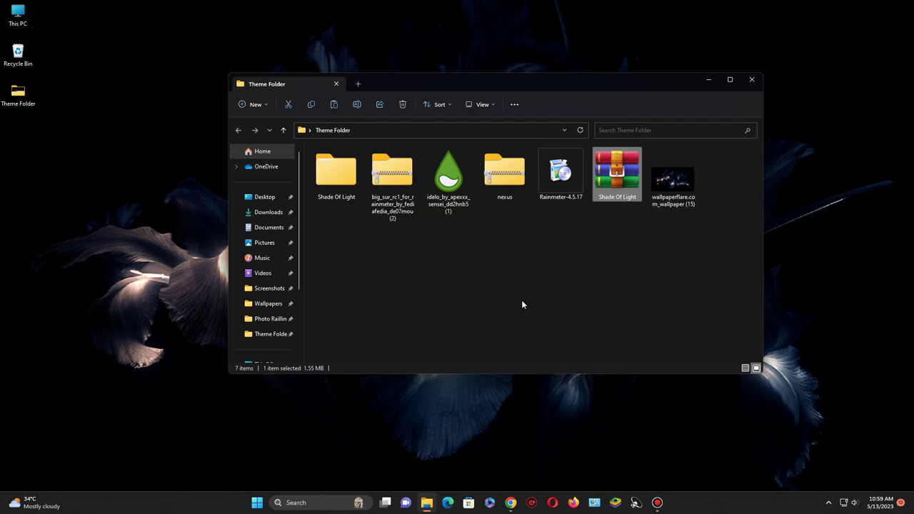
Open the DOCK folder inside the extracted Shade Of Light folders and copy its "Shade of light" subfolder.
double_click(325, 175)
double_click(338, 164)
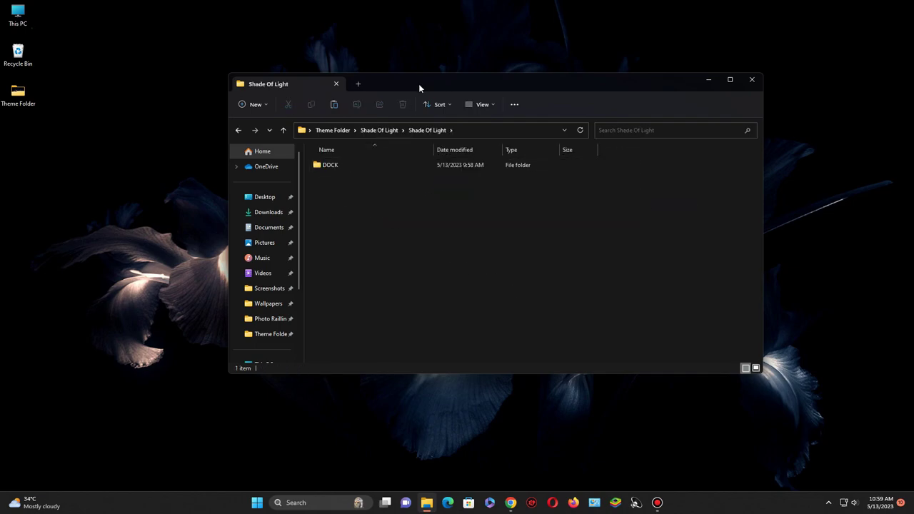
double_click(419, 80)
double_click(110, 94)
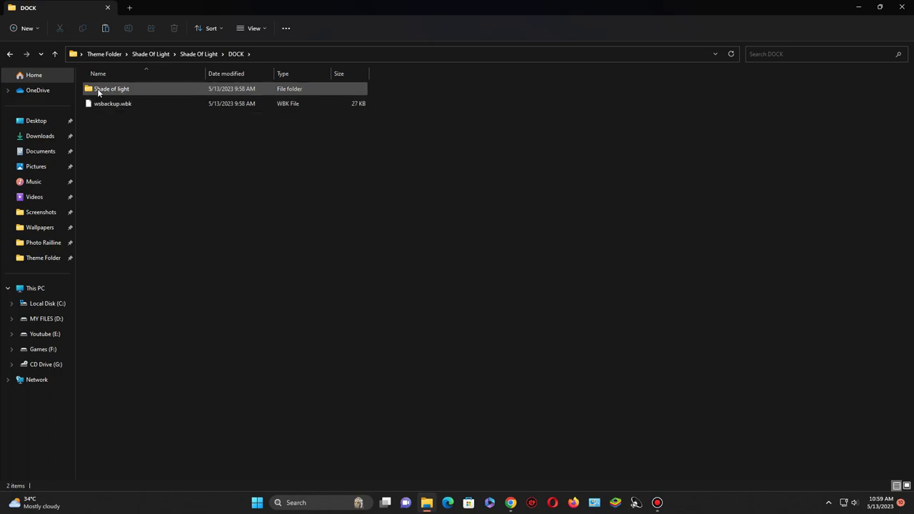
right_click(96, 90)
click(131, 103)
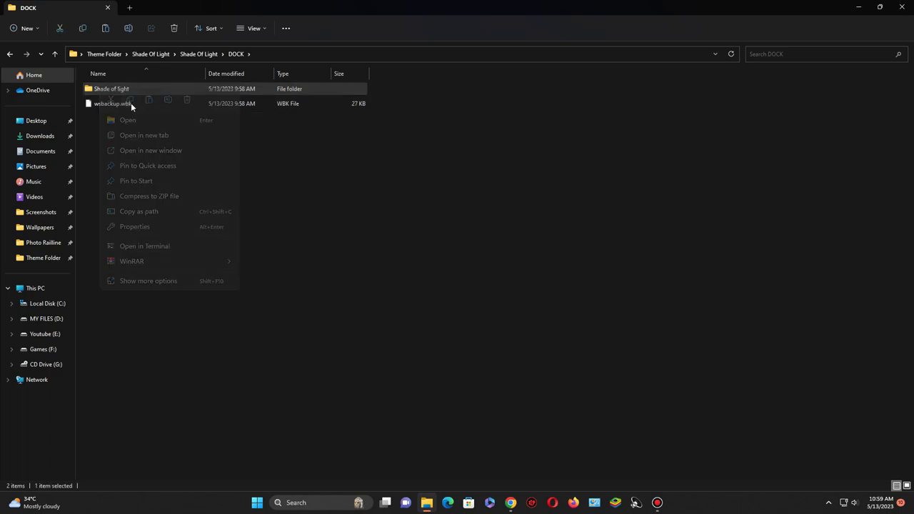
Paste the copied "Shade of light" folder into the root of Local Disk (C:) and close the window.
click(47, 303)
right_click(239, 278)
click(250, 284)
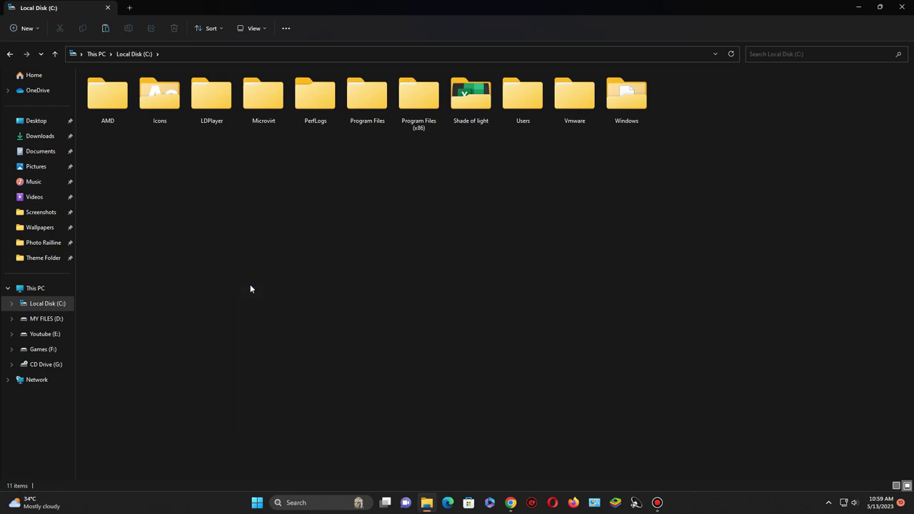
click(143, 177)
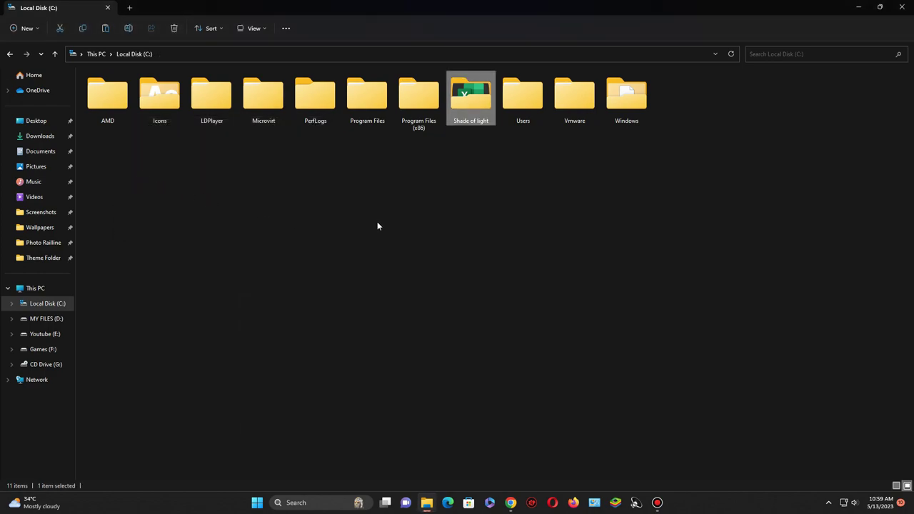
click(901, 7)
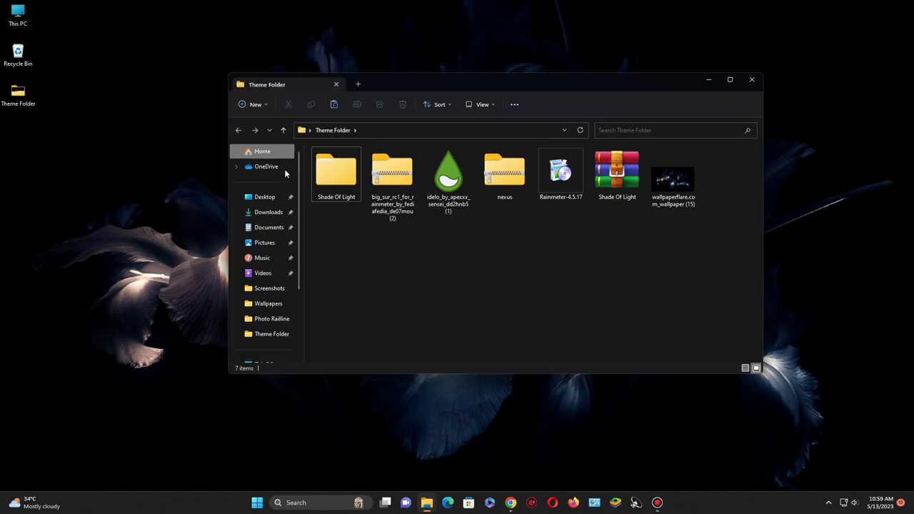
Run NexusSetup from the nexus archive in Theme Folder with English as the setup language, and minimize the folder window.
double_click(514, 185)
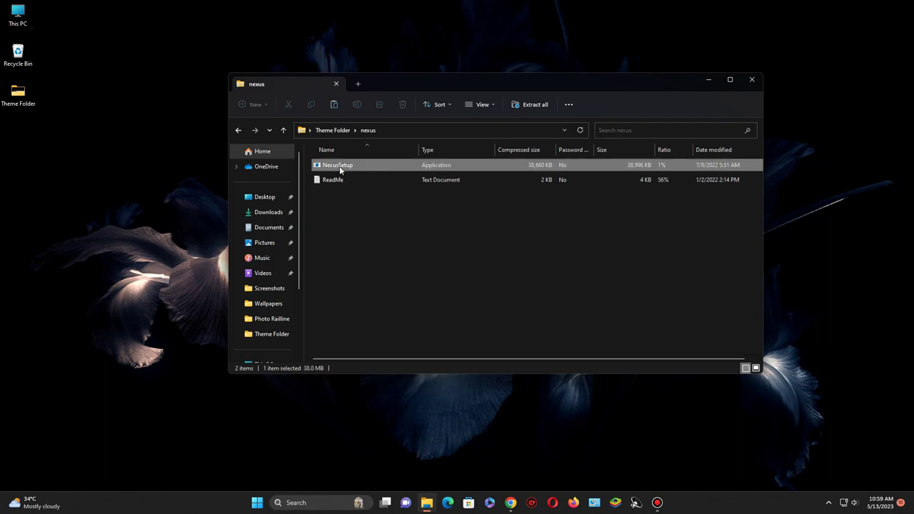
double_click(339, 167)
click(465, 268)
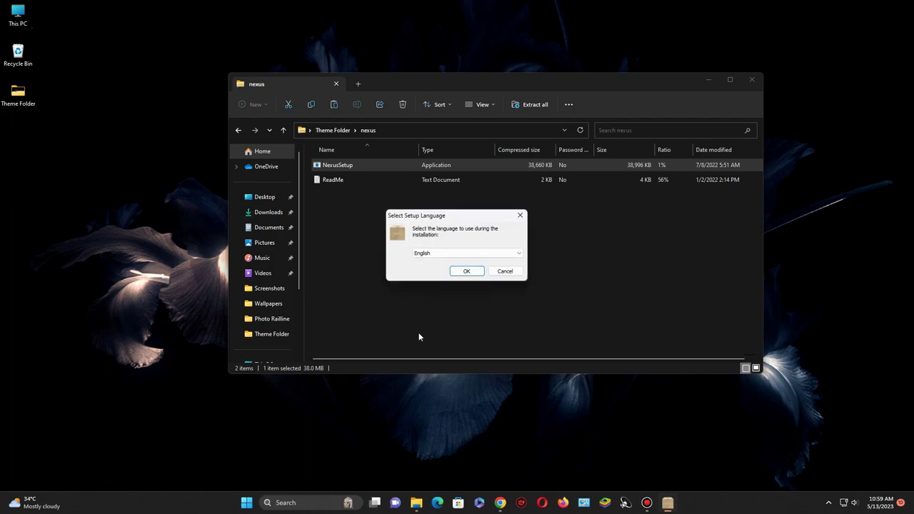
click(466, 271)
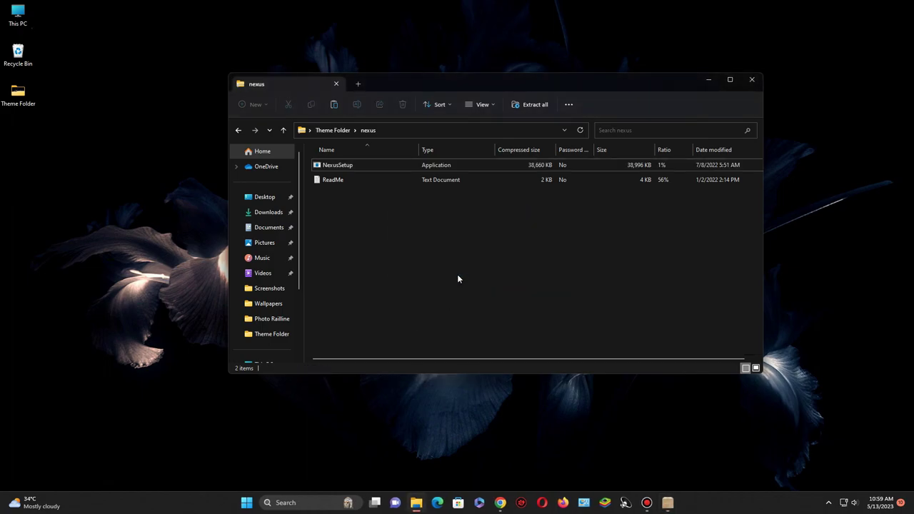
click(707, 80)
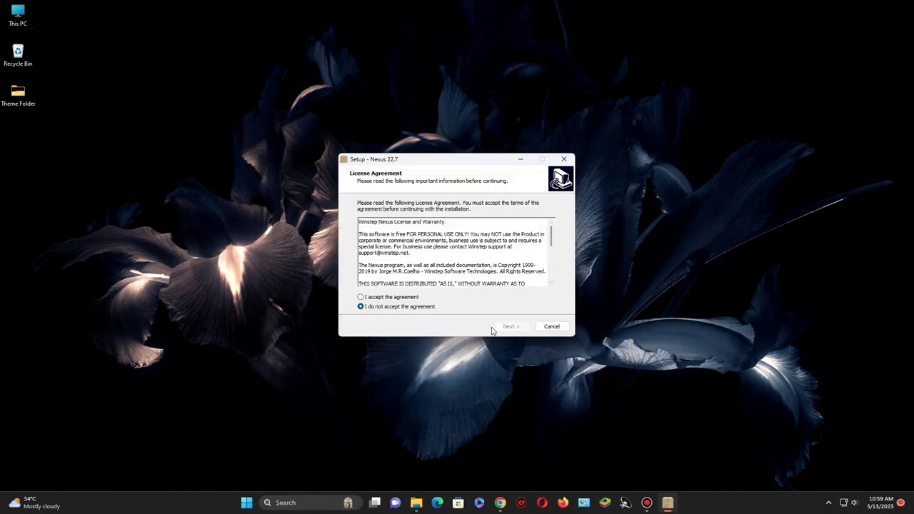
Accept the license agreement, install Nexus 22.7 with the default settings, and finish setup with Launch Nexus enabled.
click(527, 328)
click(522, 326)
click(522, 327)
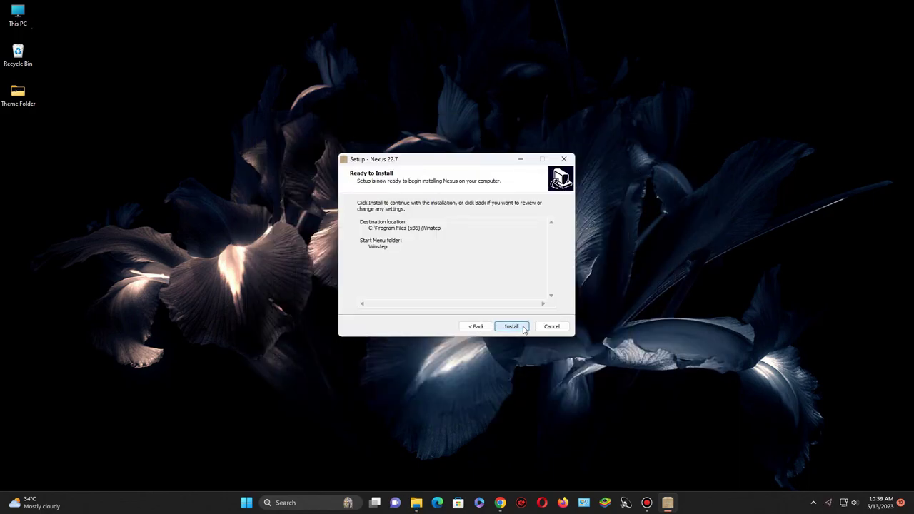
click(511, 326)
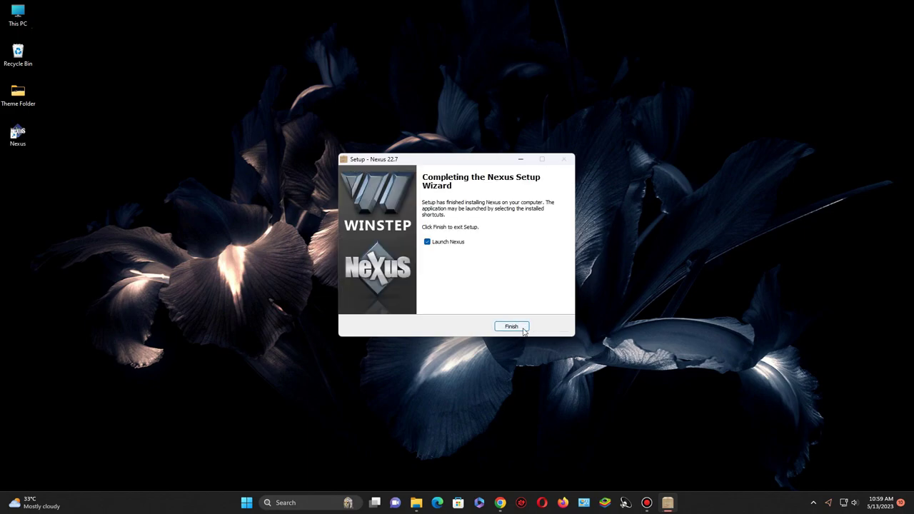
click(511, 327)
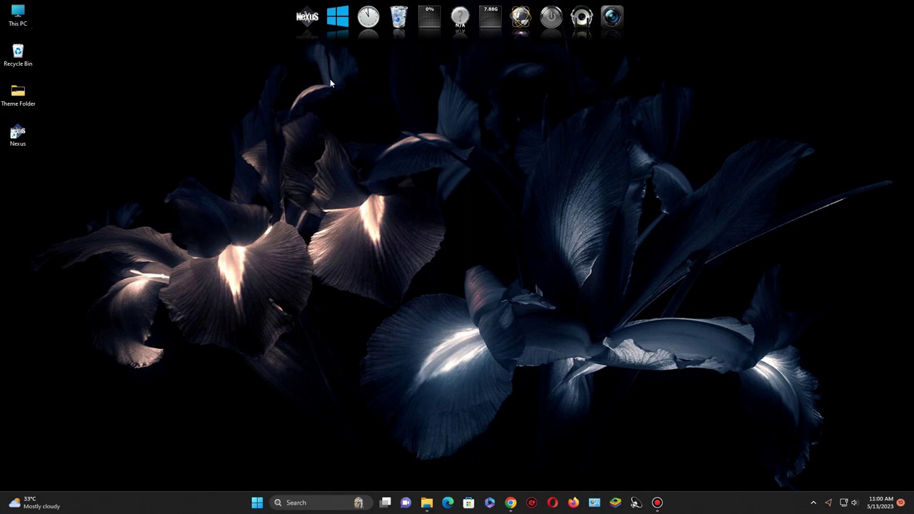
In the advanced Nexus preferences, restore the dock configuration from wsbackup.wbk in Theme Folder's extracted DOCK folder.
click(311, 35)
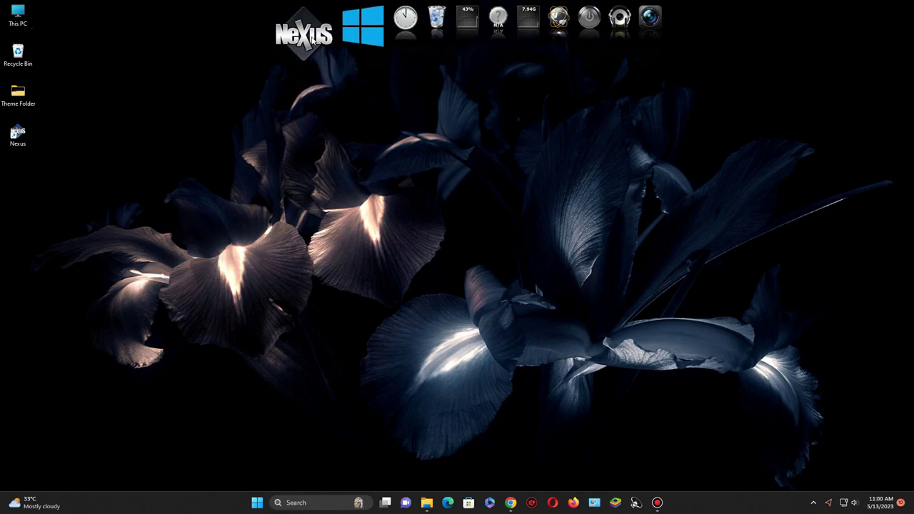
click(568, 167)
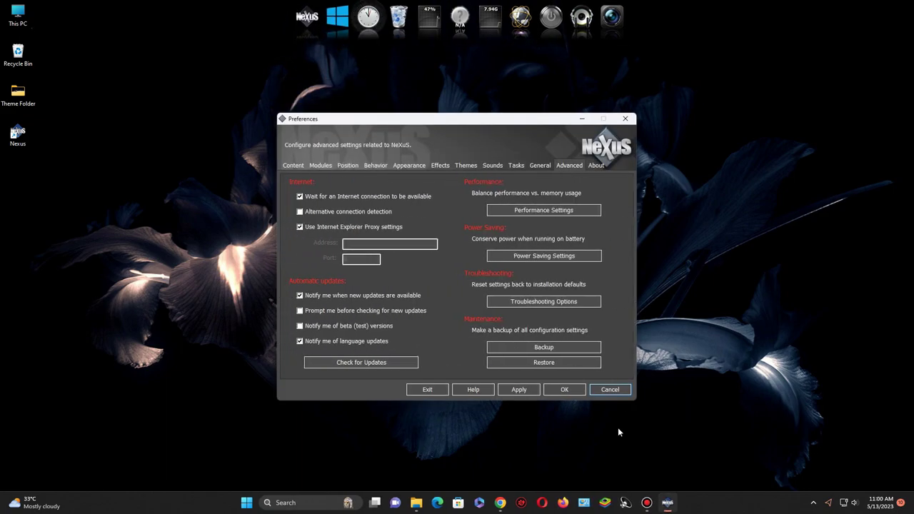
click(548, 363)
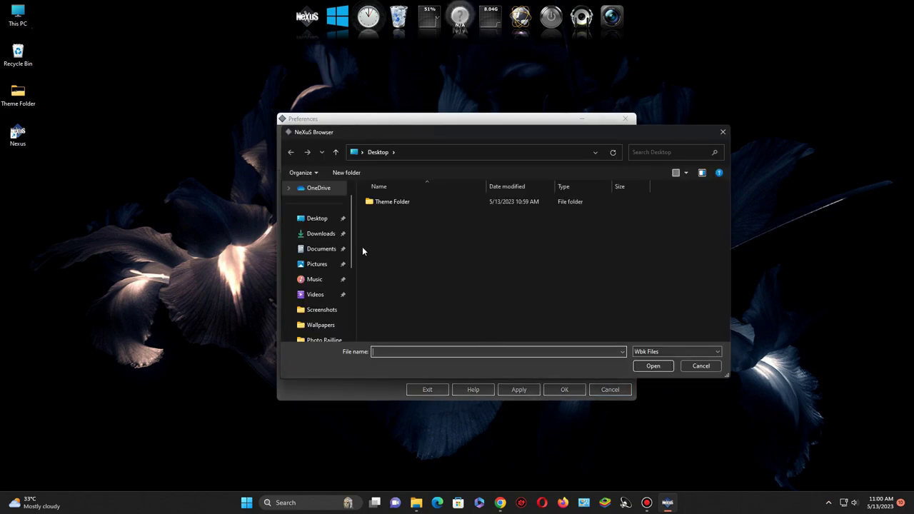
double_click(389, 203)
double_click(391, 202)
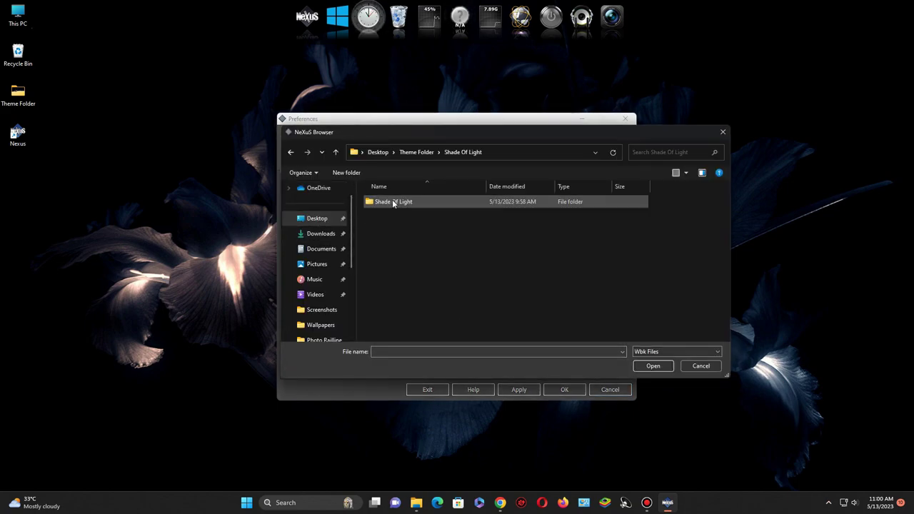
double_click(392, 202)
double_click(391, 202)
double_click(380, 215)
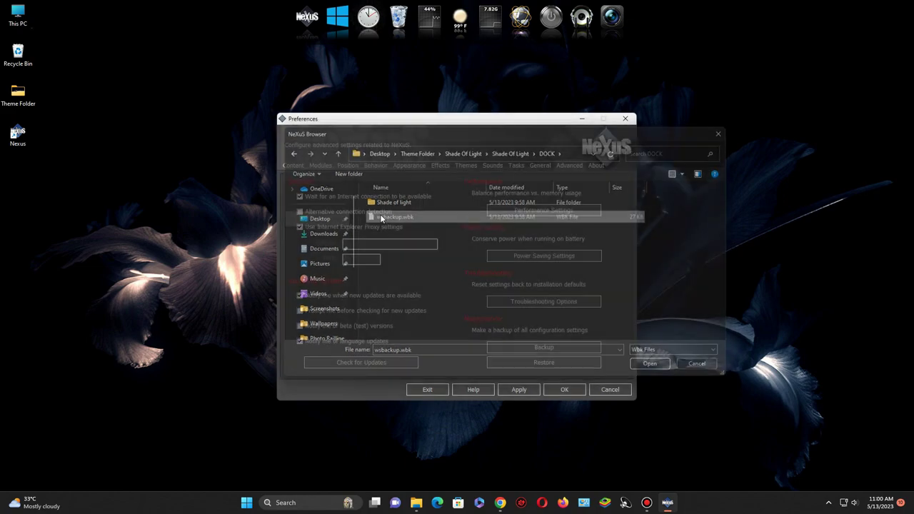
Confirm the Nexus preferences and install Rainmeter-4.5.17 from Theme Folder as a standard installation, keeping Run Rainmeter enabled.
click(575, 389)
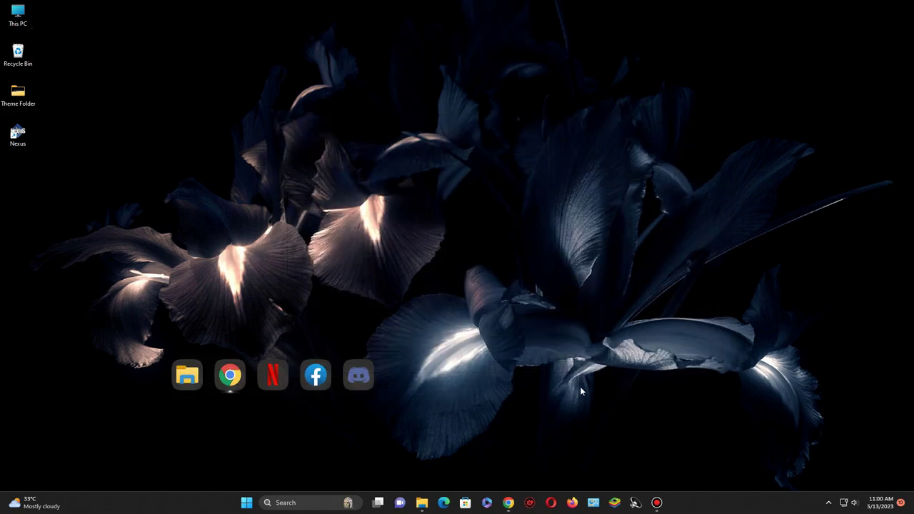
click(46, 110)
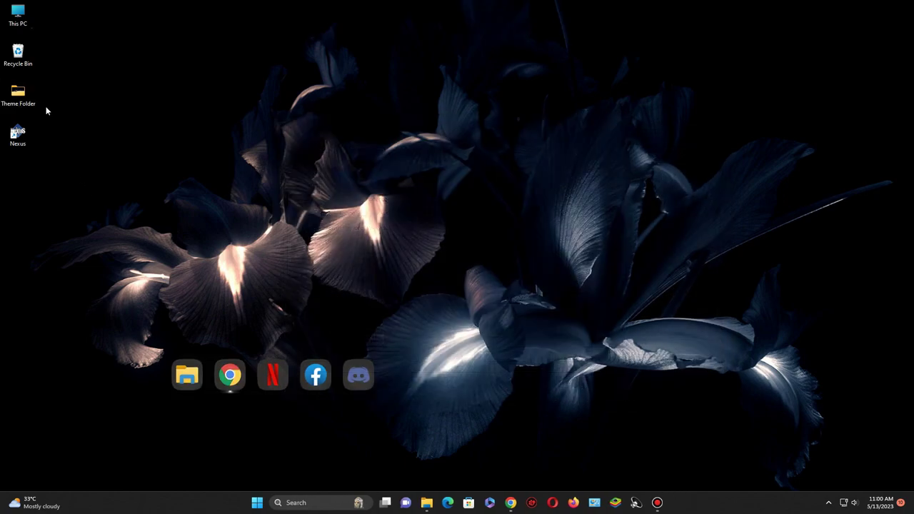
double_click(501, 216)
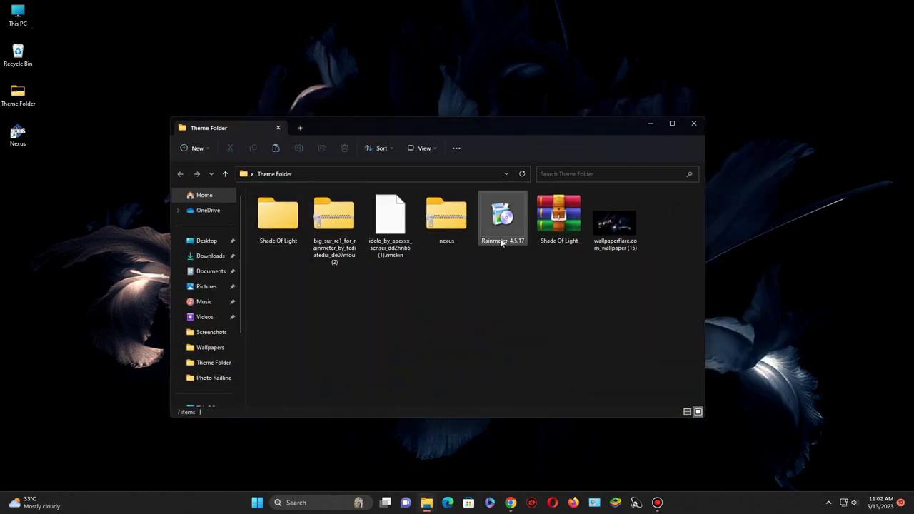
click(461, 271)
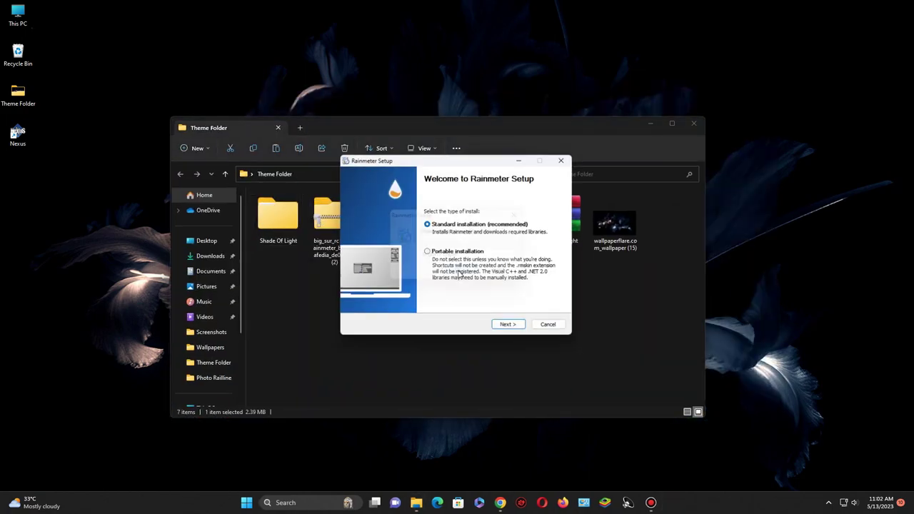
click(508, 326)
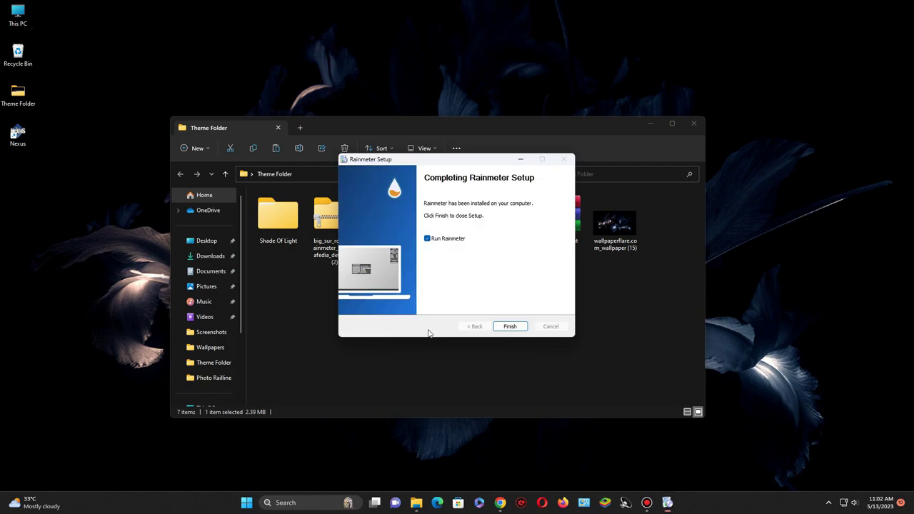
click(509, 327)
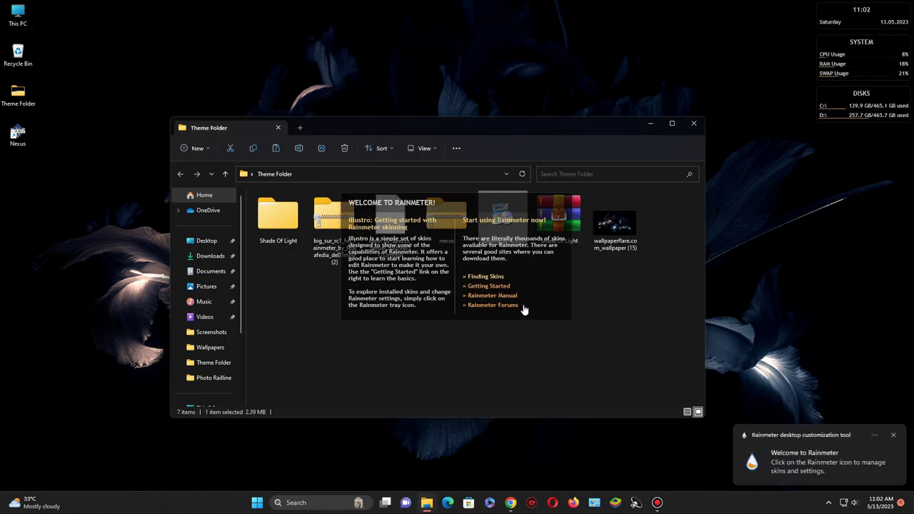
Unload the default illustro Welcome, Disks, System and Clock skins from the desktop.
right_click(524, 305)
click(562, 416)
right_click(860, 106)
click(867, 215)
right_click(831, 69)
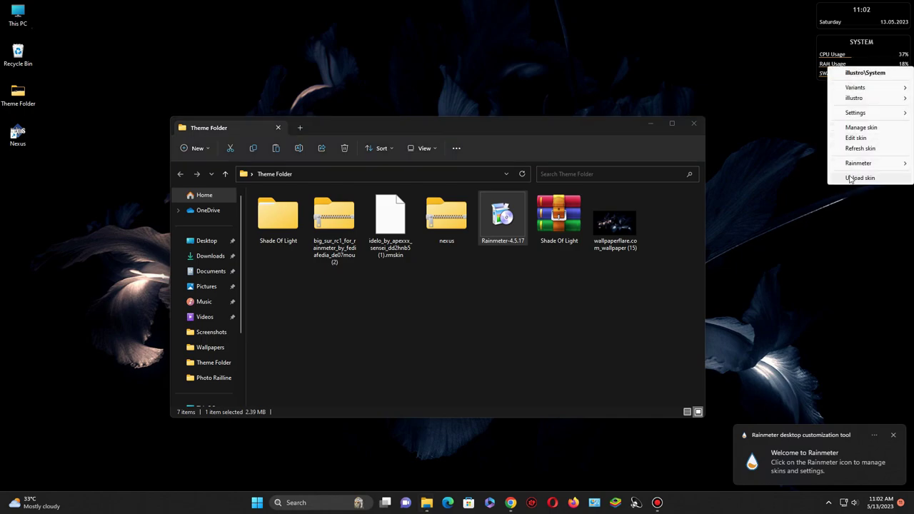
click(850, 179)
right_click(846, 20)
click(859, 132)
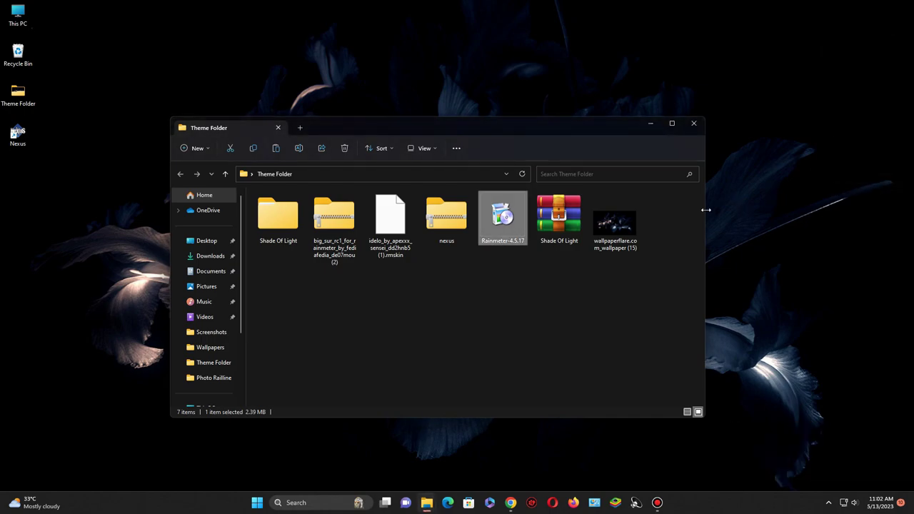
Install the Idelo skin package from Theme Folder without applying its included layout.
double_click(397, 225)
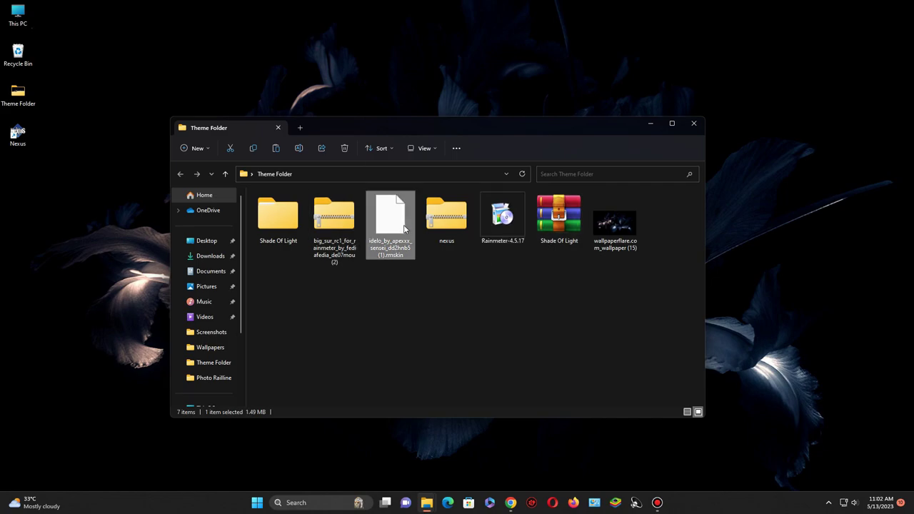
click(487, 338)
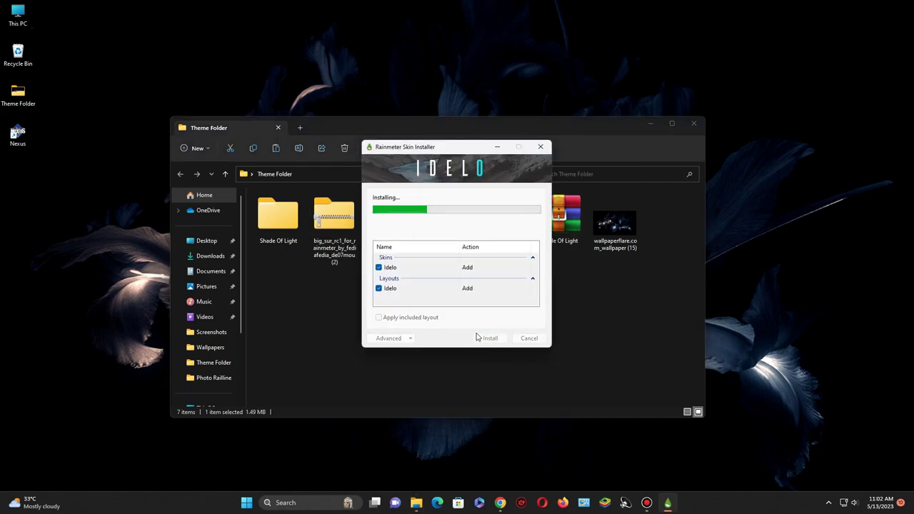
Install BigSur.rmskin from the big_sur_rc1 archive with its included layout, and apply the theme using the layout with separate clock text and widget grid.
double_click(337, 225)
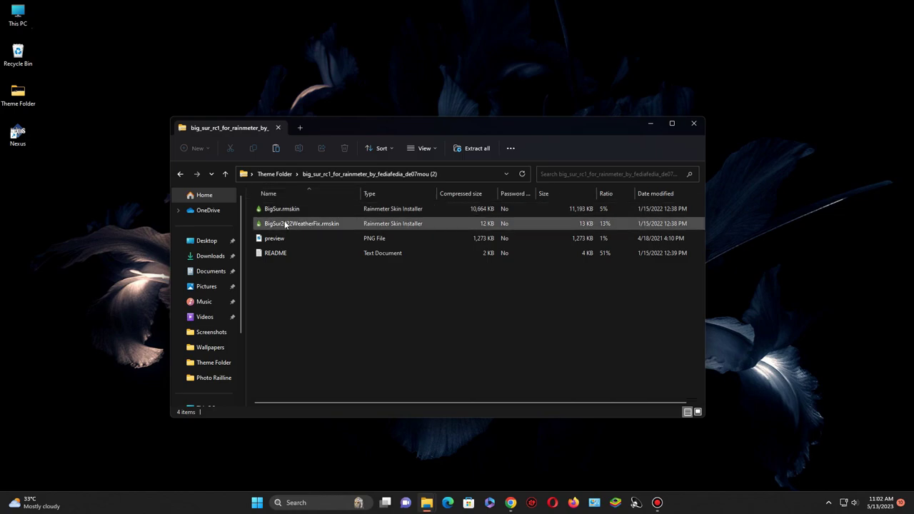
click(289, 212)
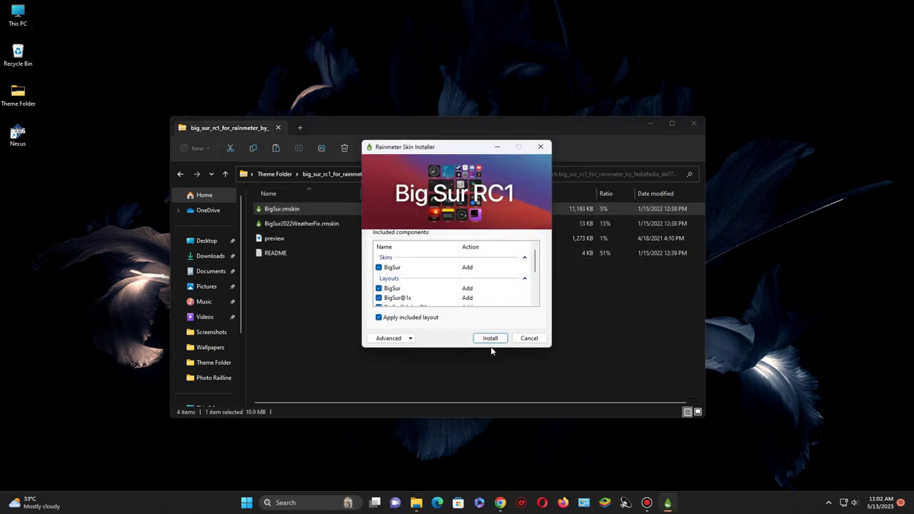
click(489, 338)
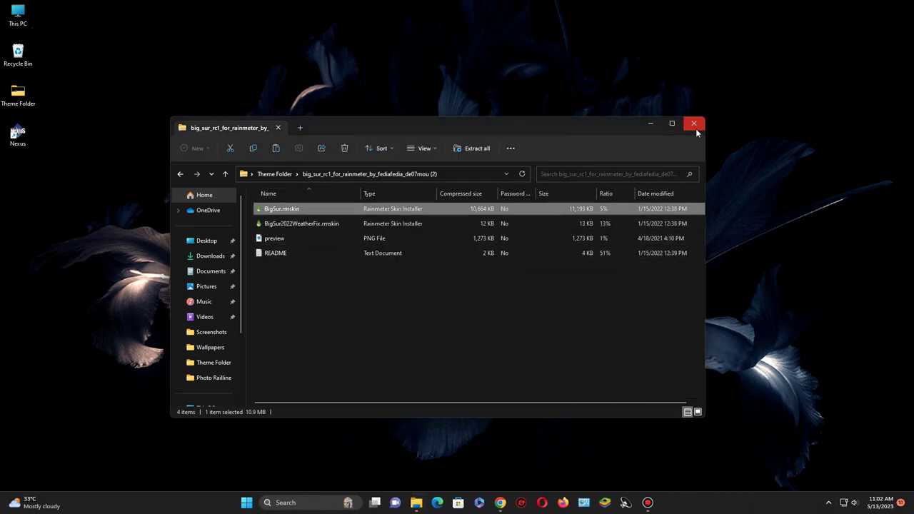
click(694, 126)
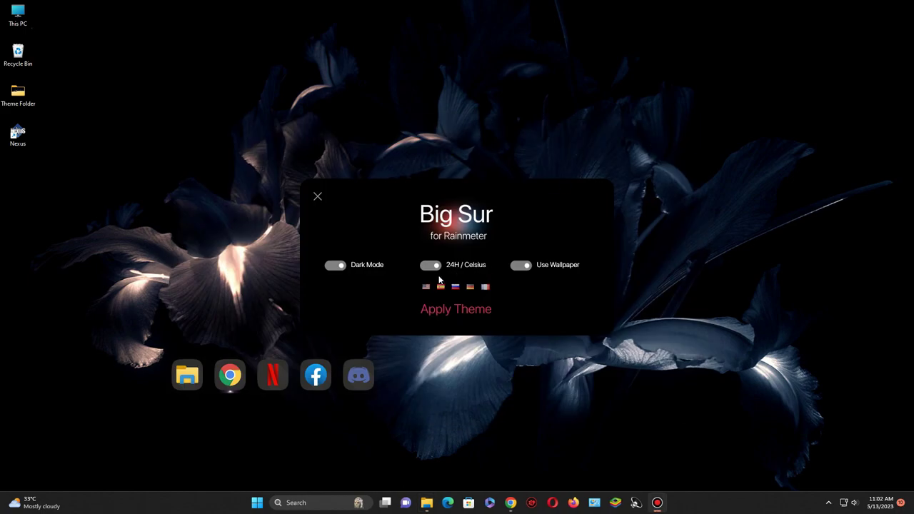
click(457, 309)
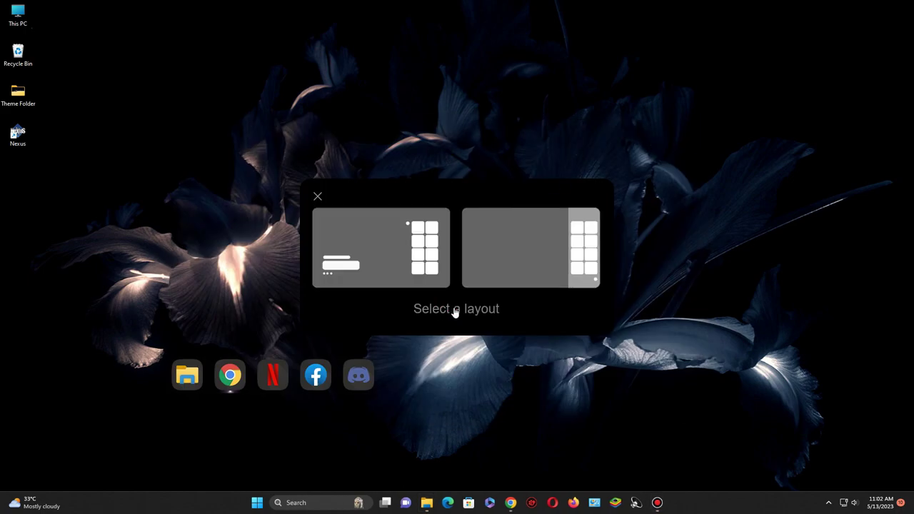
click(402, 259)
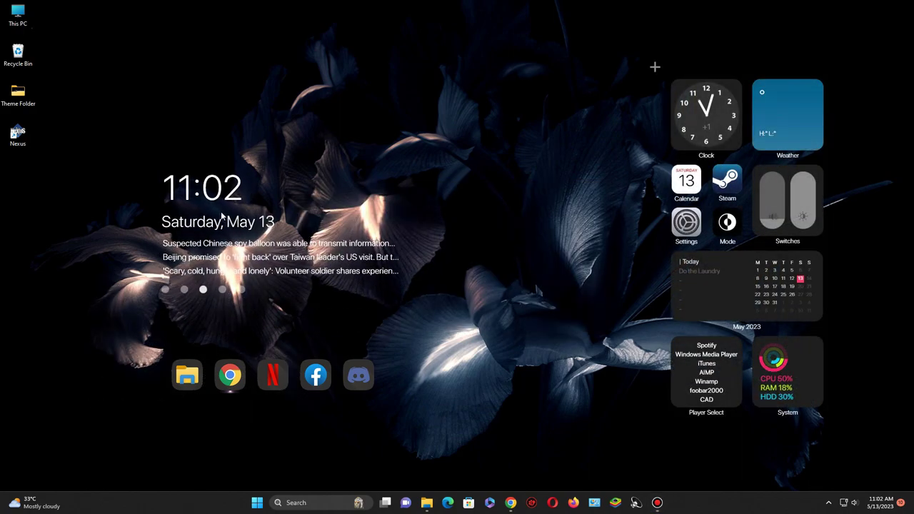
Hide the desktop icons.
right_click(161, 96)
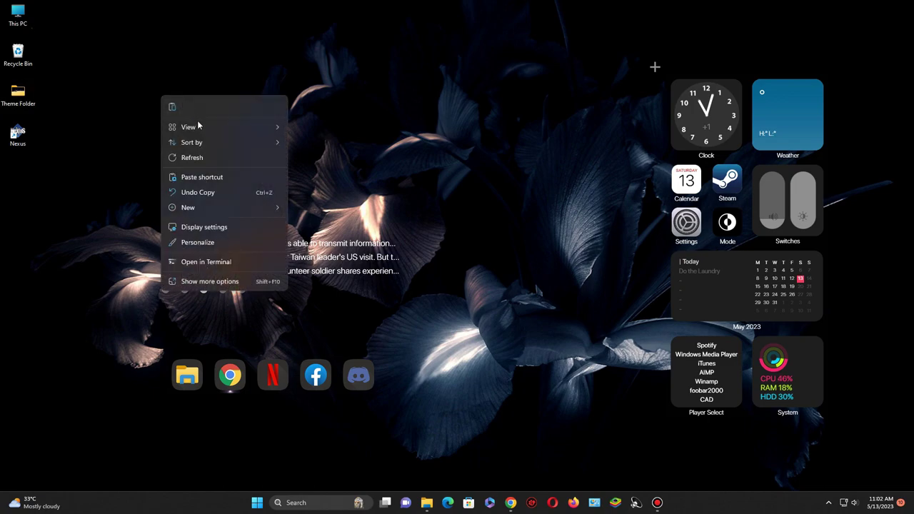
mouse_move(198, 127)
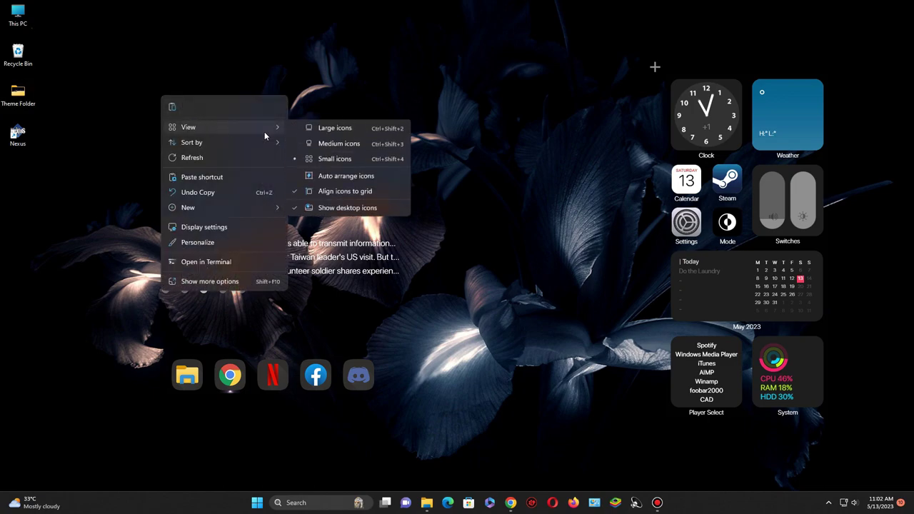
click(364, 209)
Close the Big Sur Clock, Weather, Calendar, Steam and Switches widgets.
right_click(678, 130)
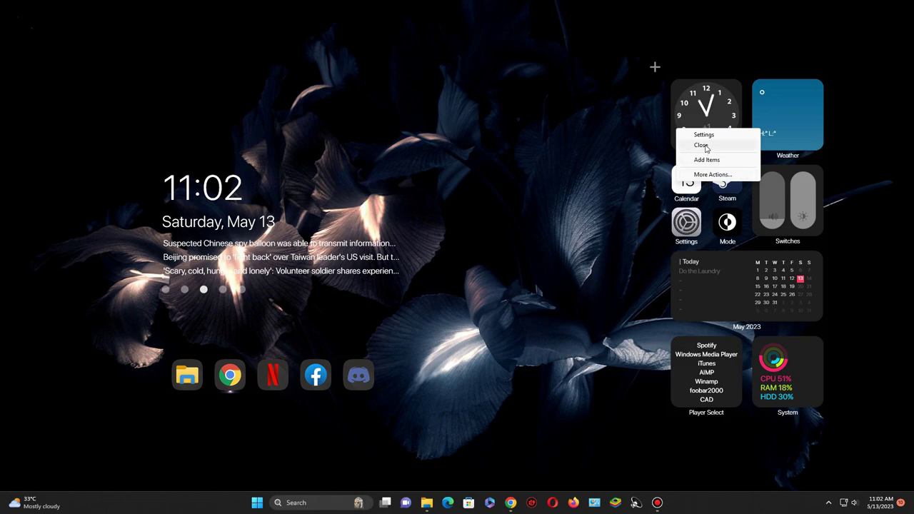
click(702, 145)
right_click(781, 121)
click(800, 142)
right_click(705, 183)
click(709, 198)
right_click(723, 180)
click(733, 197)
right_click(791, 202)
click(804, 214)
Close the remaining Big Sur Settings, Mode, Today calendar, Player Select and System widgets.
right_click(685, 222)
click(703, 233)
right_click(727, 222)
click(747, 244)
right_click(723, 272)
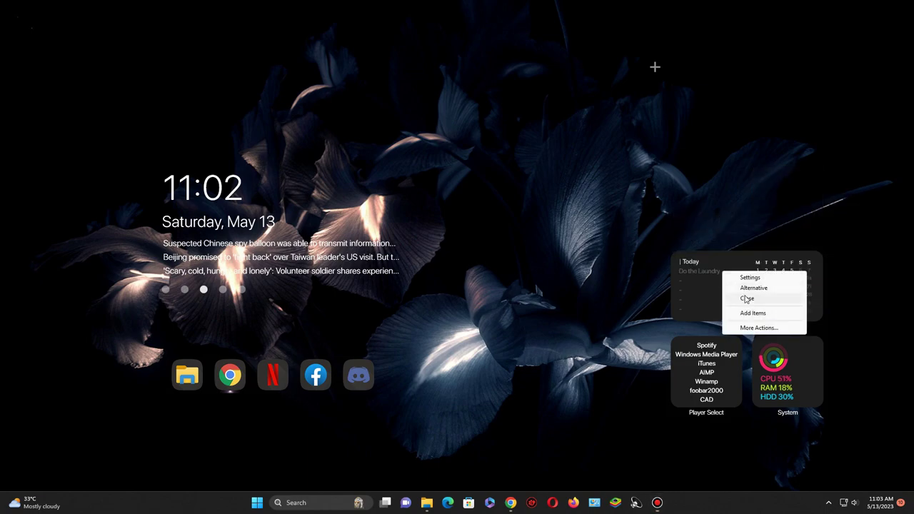
click(747, 298)
right_click(683, 370)
click(700, 396)
right_click(780, 372)
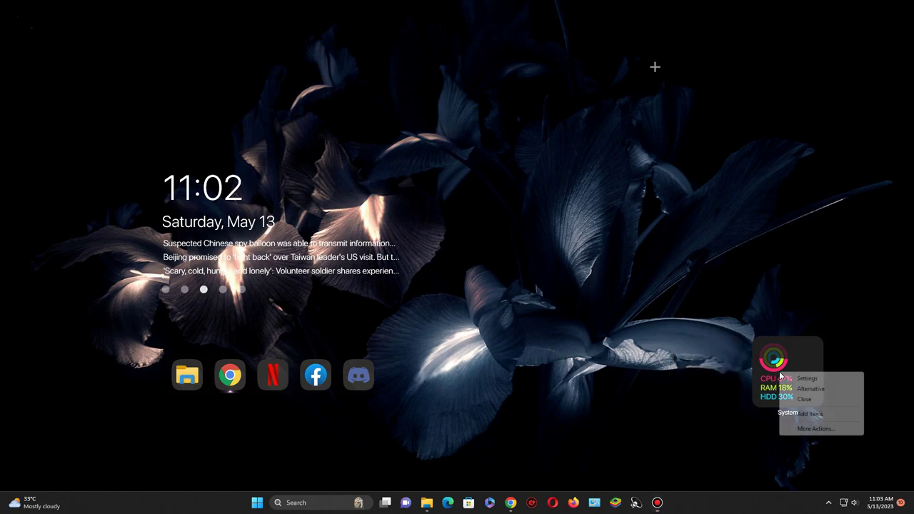
click(804, 399)
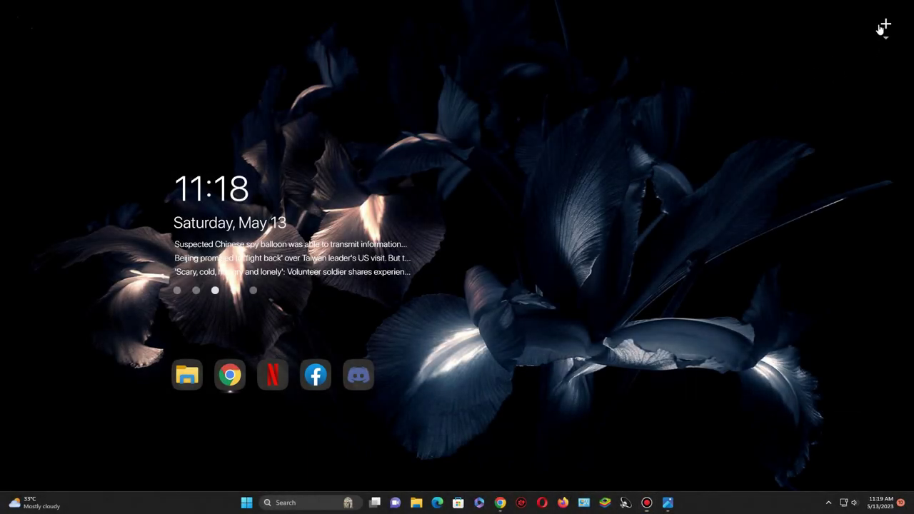
Add Edge, Opera, Firefox and Chrome shortcuts from the Big Sur item library and move Edge to the desktop's widget area.
click(882, 27)
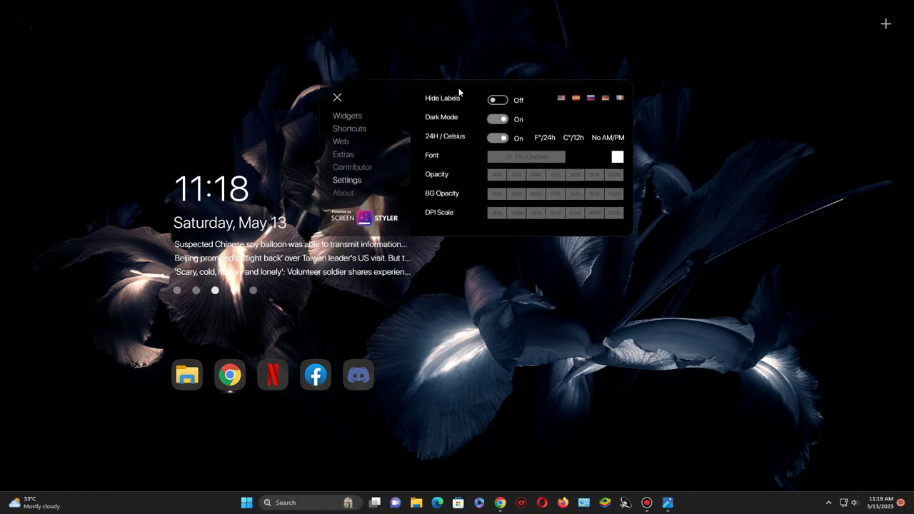
click(347, 117)
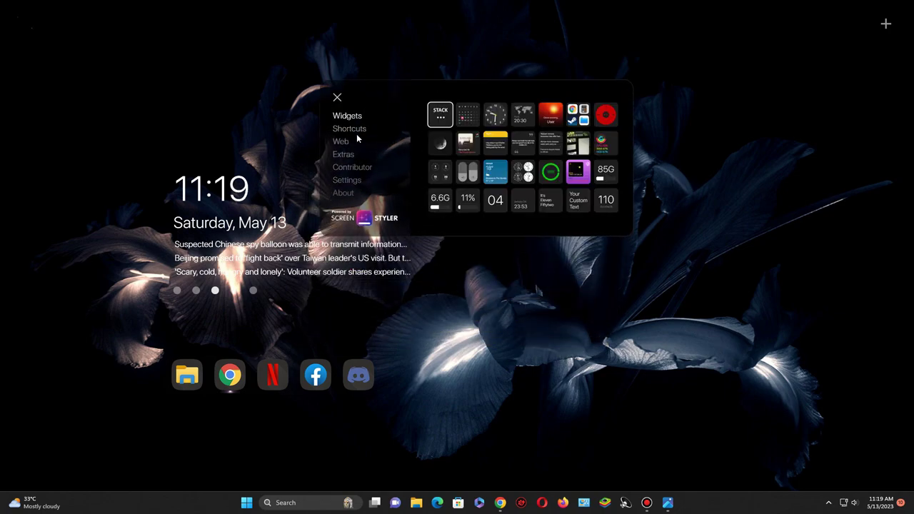
click(353, 130)
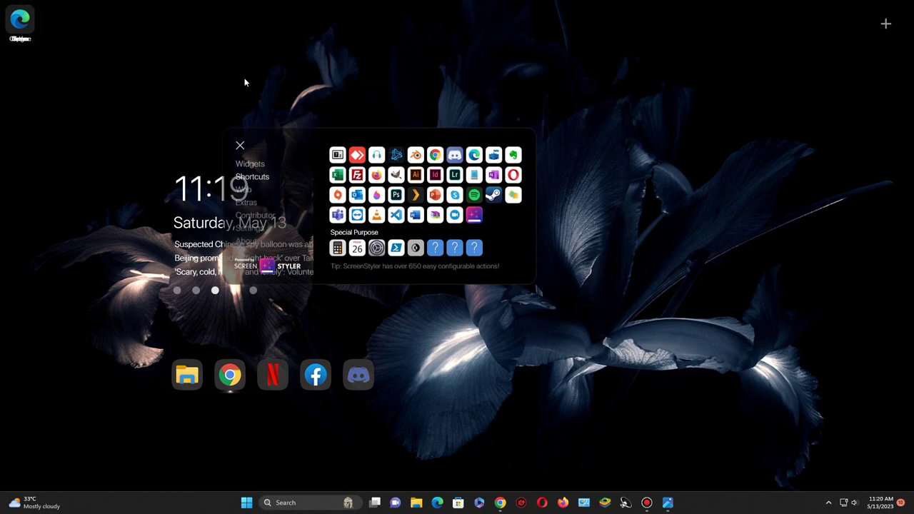
drag(20, 19, 832, 94)
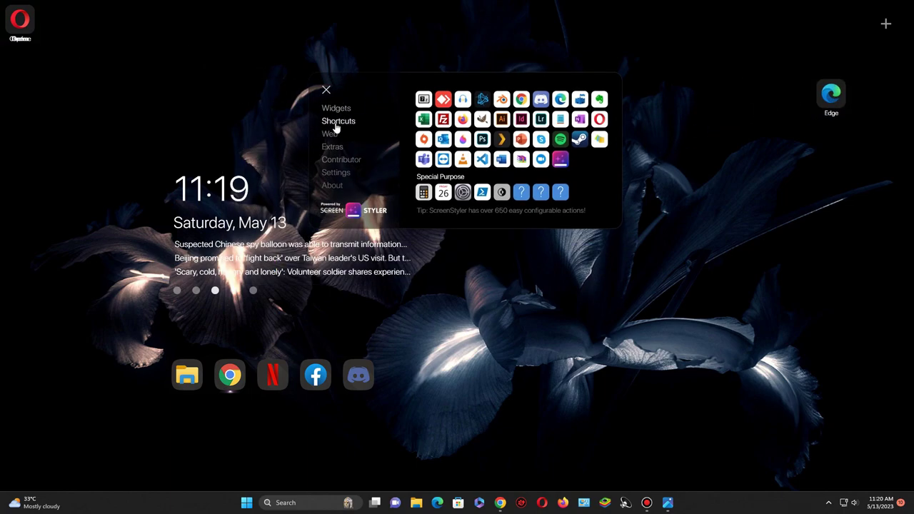
Add the translucent grey background panel from the Big Sur extras and group the browser shortcuts on it.
click(332, 147)
drag(771, 136, 767, 138)
drag(824, 97, 703, 100)
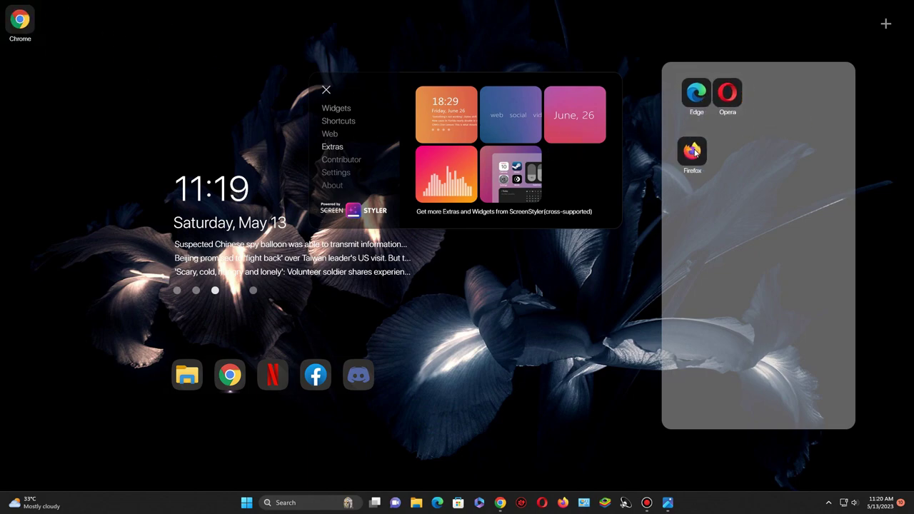
Turn on Hide Labels in the Big Sur settings and move the settings window away from the grey panel.
click(337, 175)
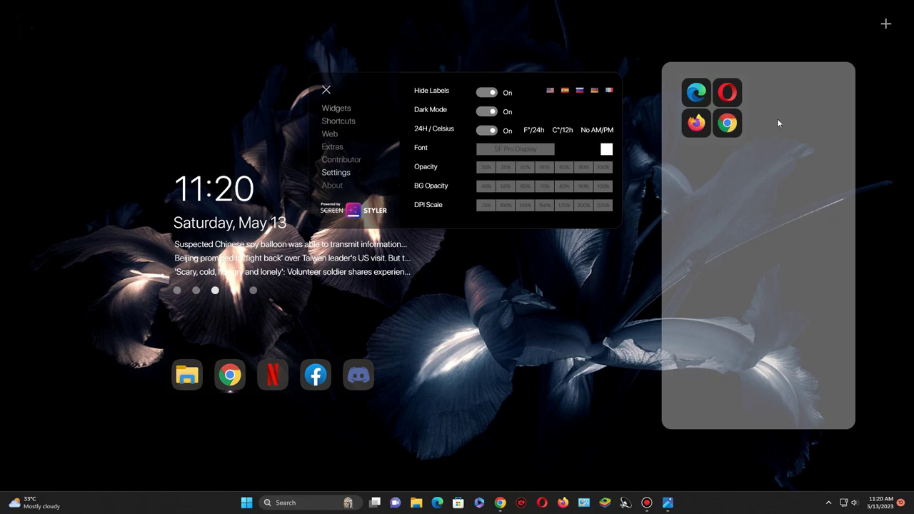
drag(462, 137, 357, 73)
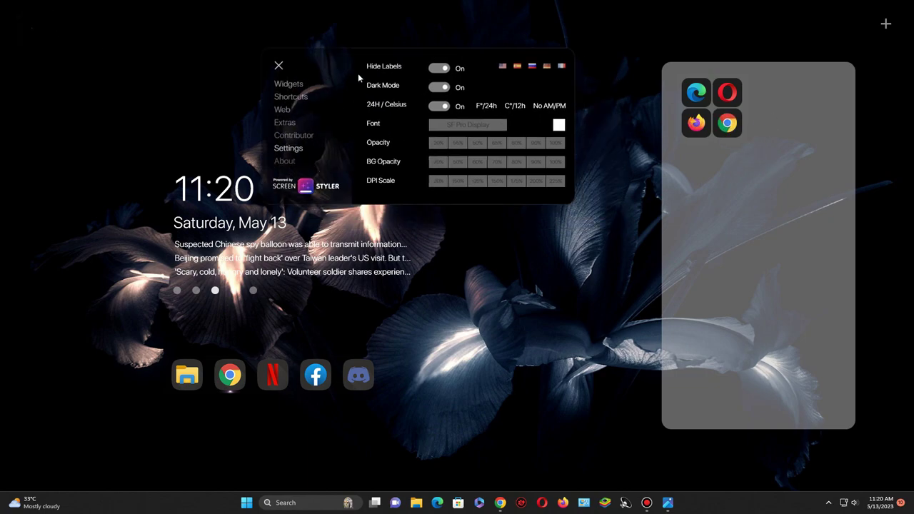
Add the volume and brightness switches widget to the grey panel and realign the four browser shortcuts beside it.
click(289, 85)
drag(409, 141, 788, 117)
drag(727, 122, 732, 133)
drag(699, 125, 702, 135)
drag(723, 96, 704, 106)
drag(774, 116, 774, 125)
drag(765, 225, 764, 225)
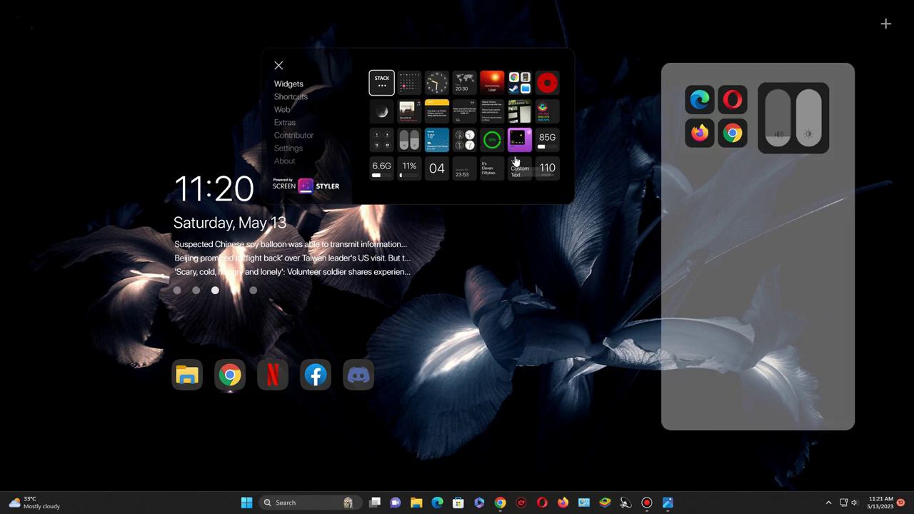
Add a battery widget above the time display and a CPU/RAM/HDD system widget beneath the browser shortcuts on the grey panel.
click(494, 142)
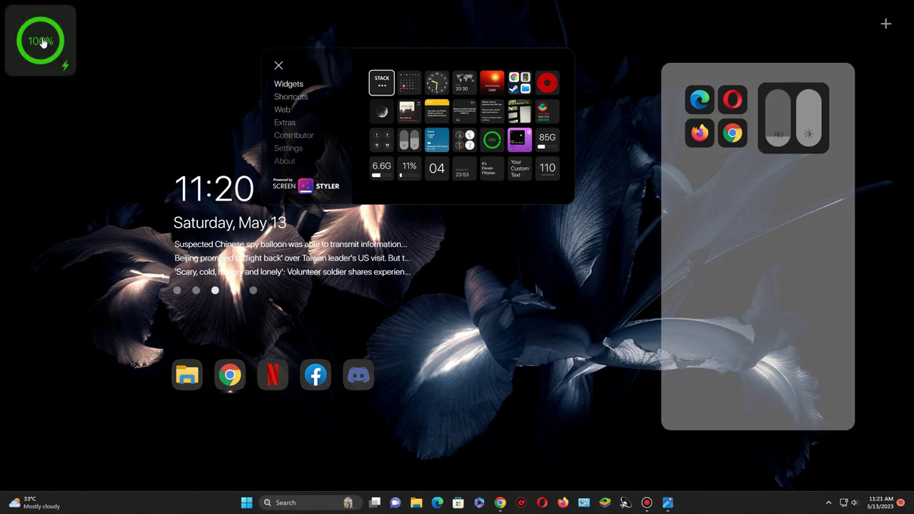
click(550, 115)
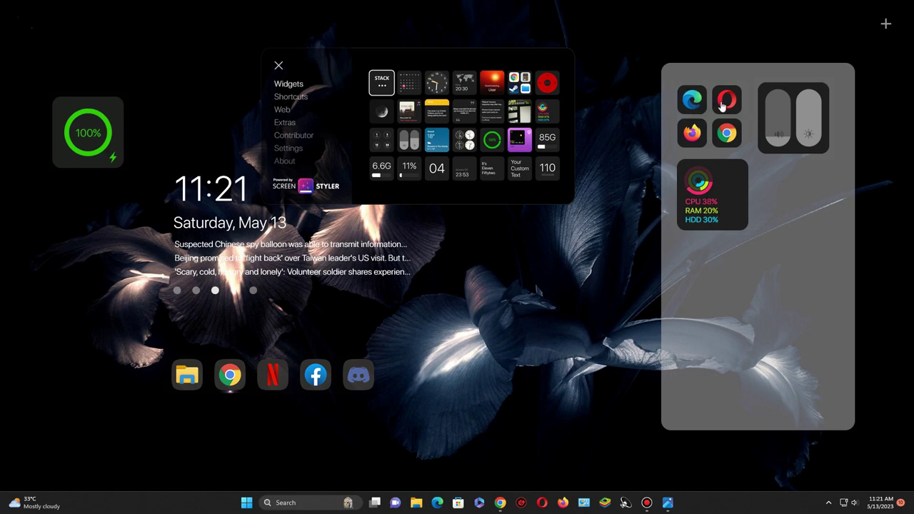
Add Photoshop, Lightroom, InDesign and Illustrator shortcuts and arrange them in a two-by-two block beneath the switches widget.
click(287, 97)
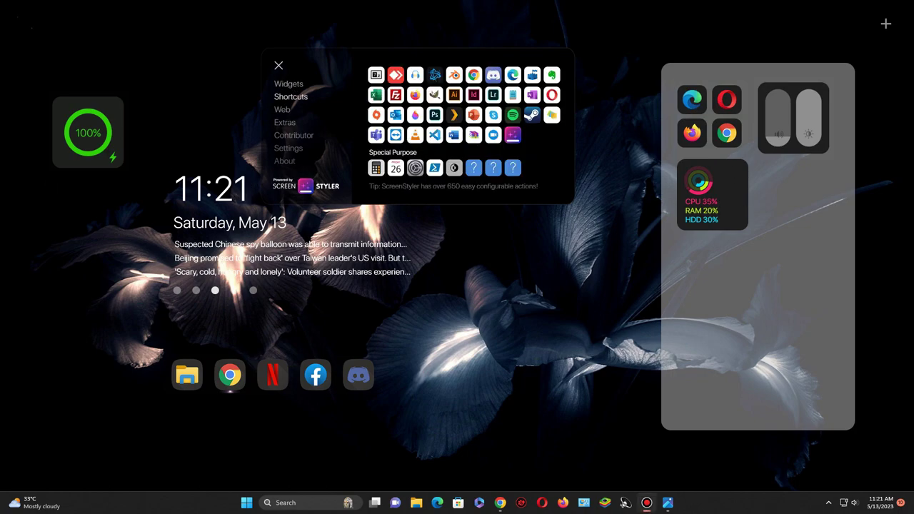
click(454, 95)
click(492, 95)
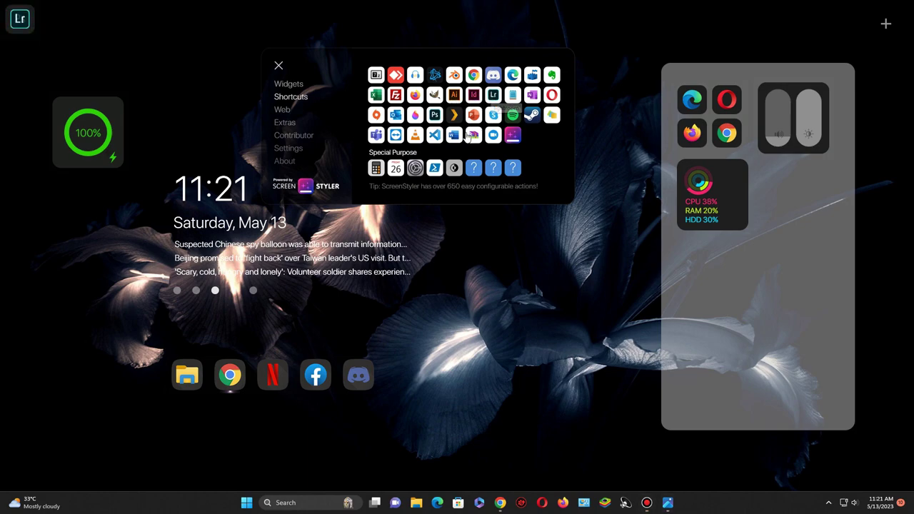
click(434, 114)
drag(25, 22, 777, 181)
drag(22, 22, 779, 203)
drag(720, 201, 808, 208)
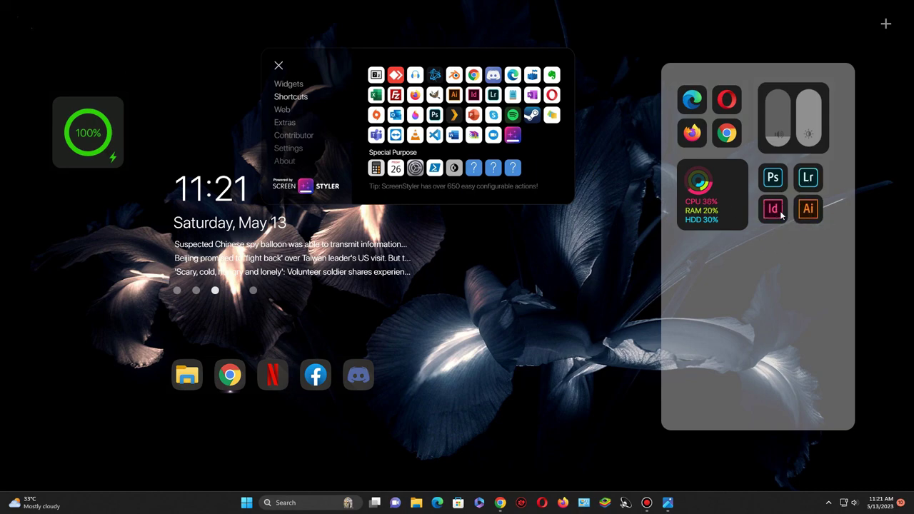
Realign the Adobe shortcuts and system widget, and add Excel, OneNote, Word and PowerPoint shortcuts in a two-by-two block beneath the system widget.
drag(784, 180, 786, 181)
drag(768, 213, 818, 213)
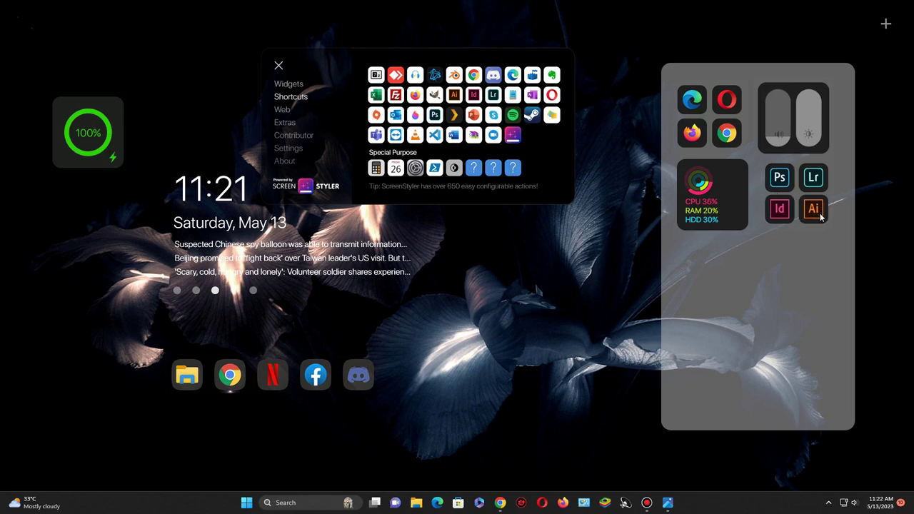
drag(734, 190, 732, 190)
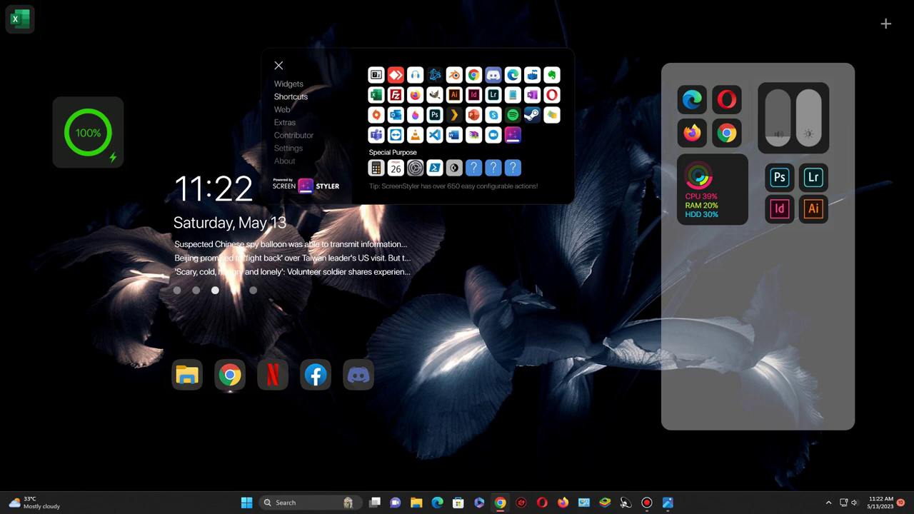
drag(26, 20, 776, 288)
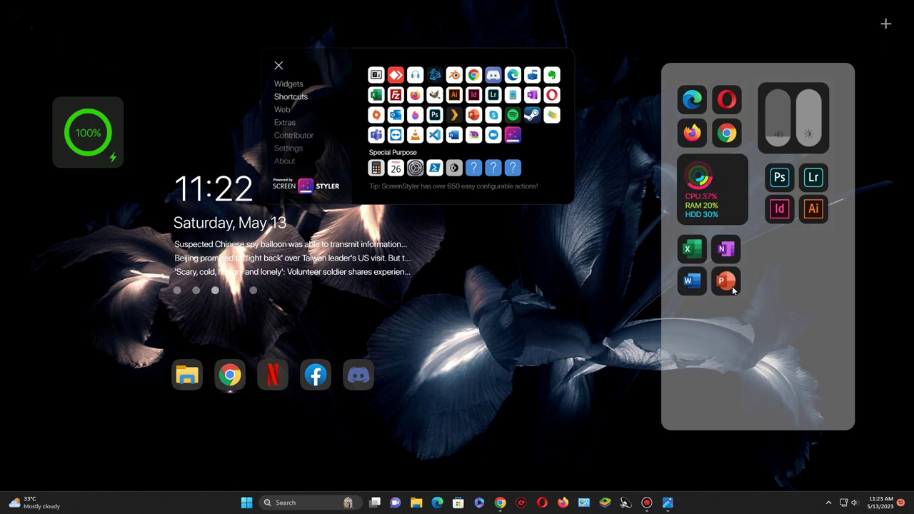
Add a calendar widget beneath the Adobe shortcuts with the battery widget under it, and place a CPU widget beneath the Office shortcuts.
click(289, 85)
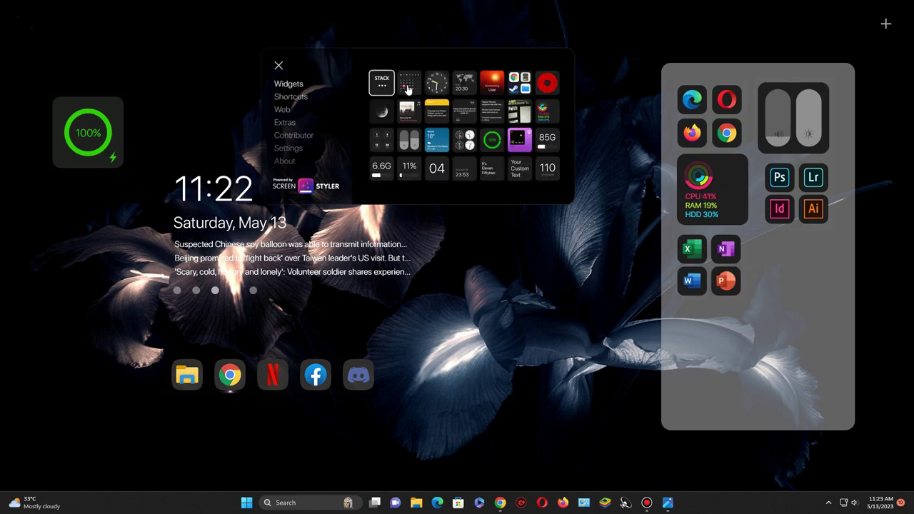
drag(710, 300, 799, 285)
drag(88, 132, 796, 348)
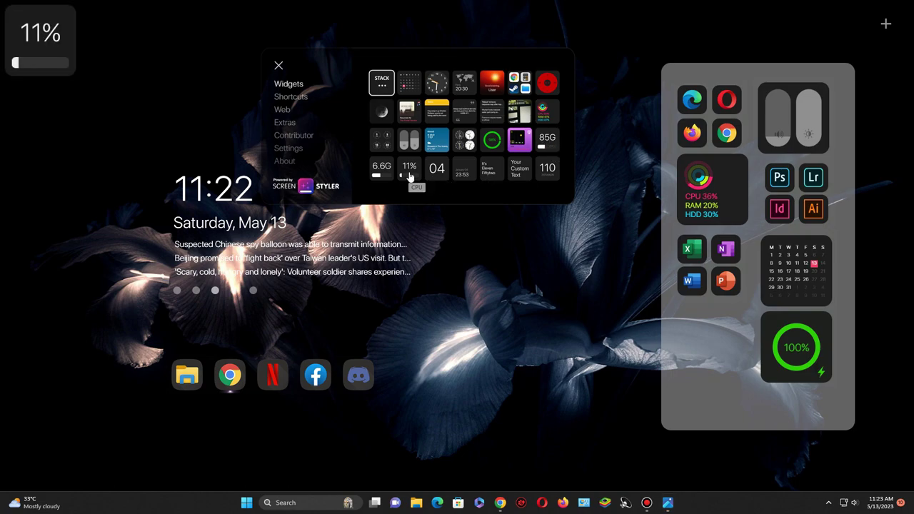
mouse_move(549, 175)
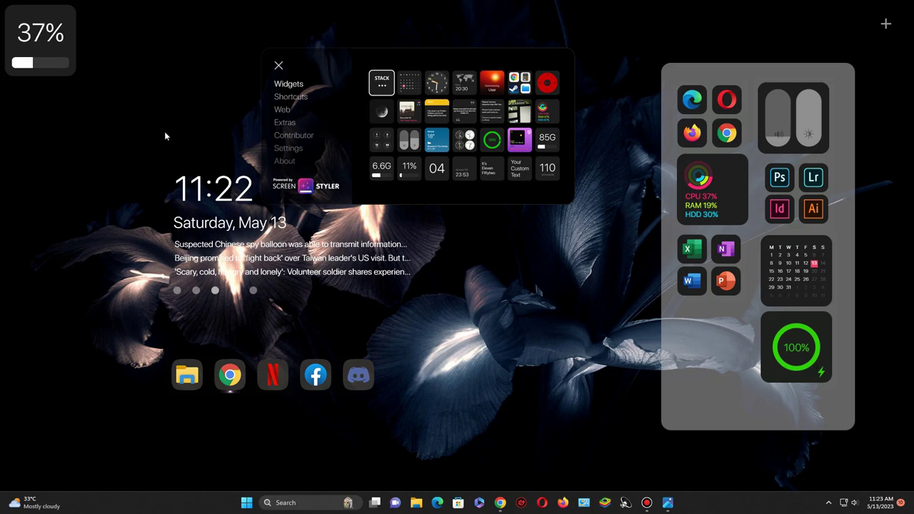
drag(385, 157, 705, 355)
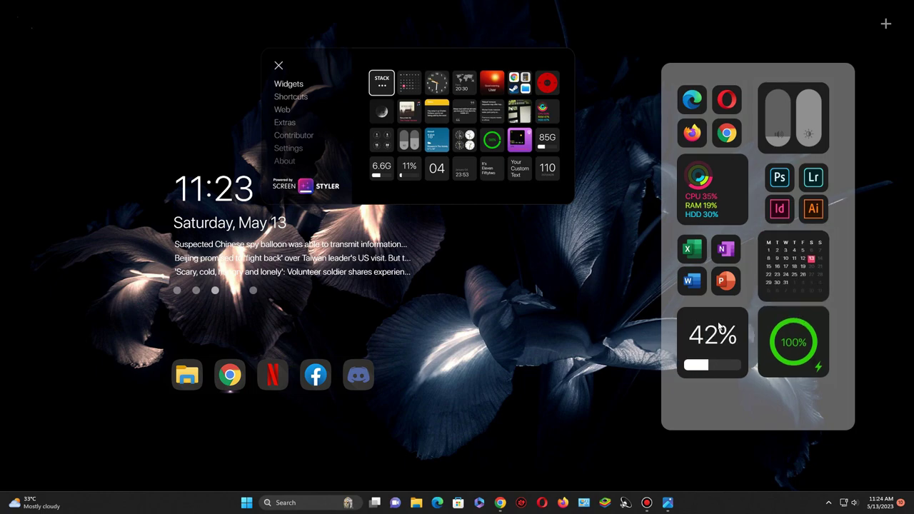
Add Netflix, Amazon, Reddit, Twitter and Pinterest web shortcuts in a row along the bottom of the grey panel.
click(282, 109)
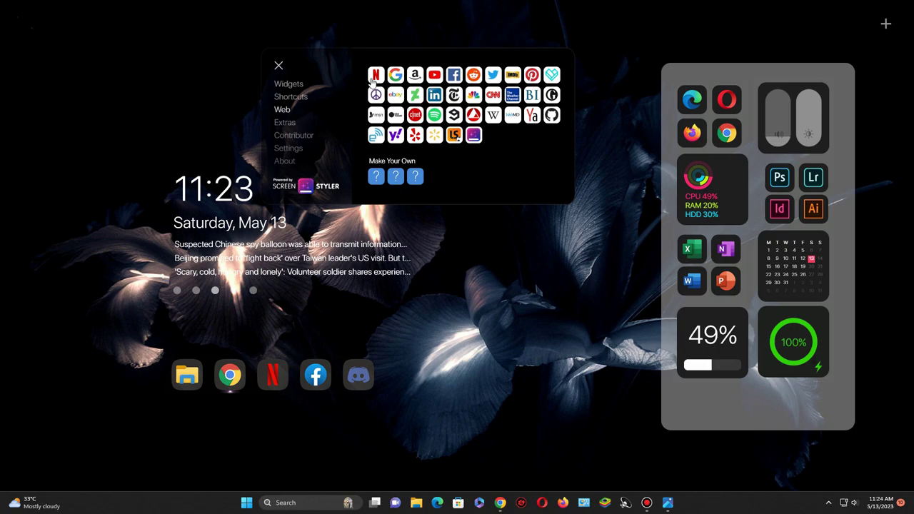
click(376, 75)
drag(20, 19, 107, 64)
drag(20, 19, 719, 411)
drag(107, 63, 732, 412)
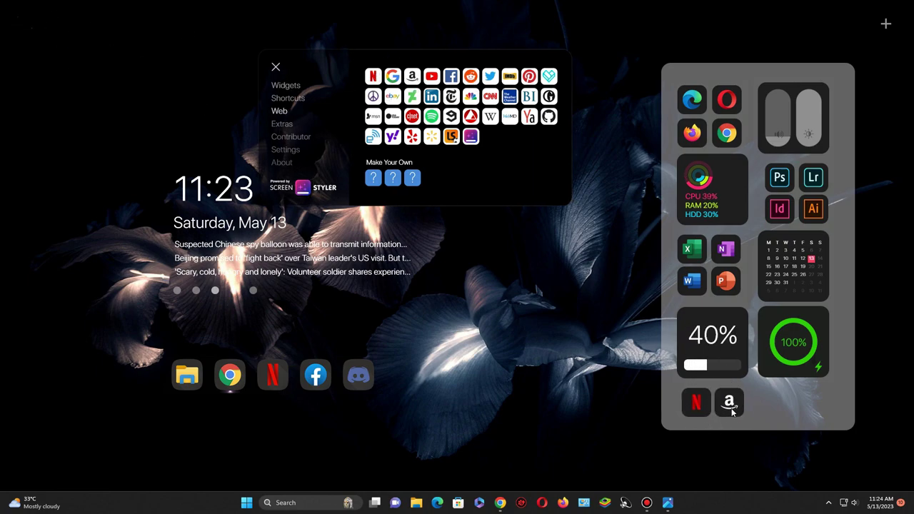
click(470, 76)
drag(20, 20, 770, 414)
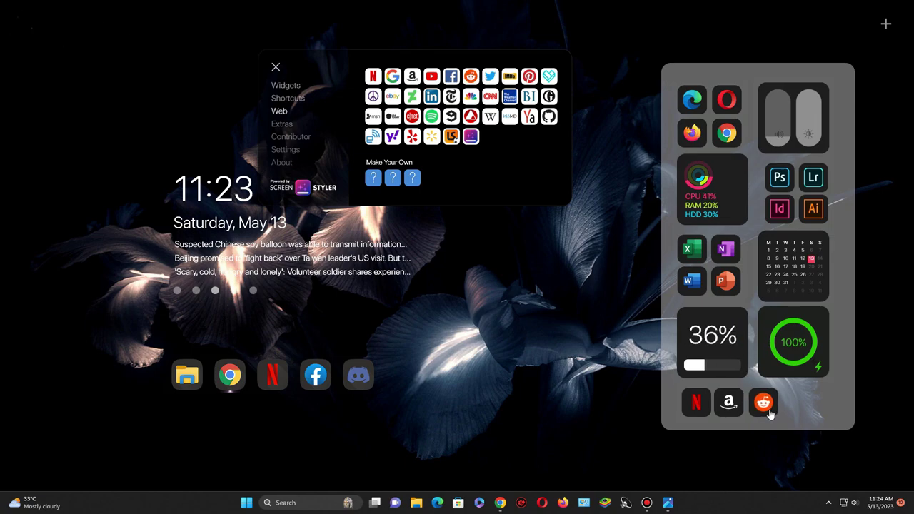
click(490, 78)
drag(20, 21, 797, 415)
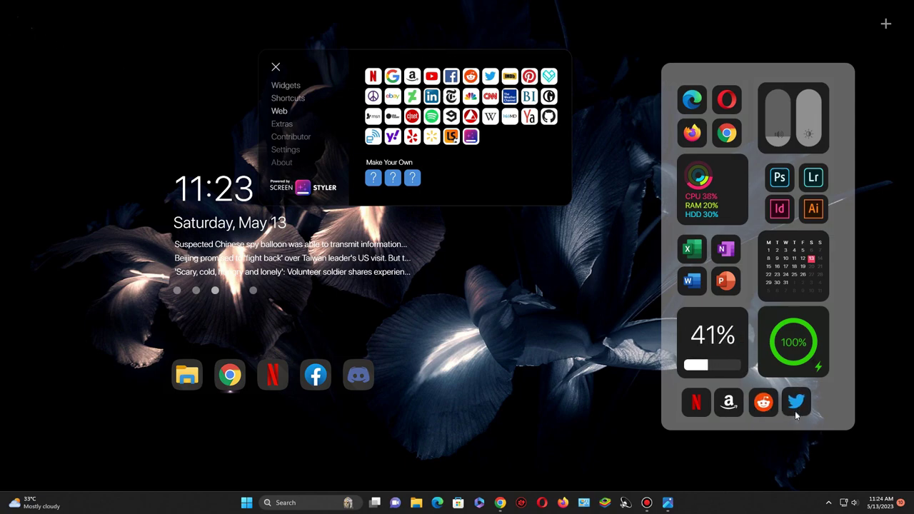
click(528, 76)
drag(20, 19, 829, 405)
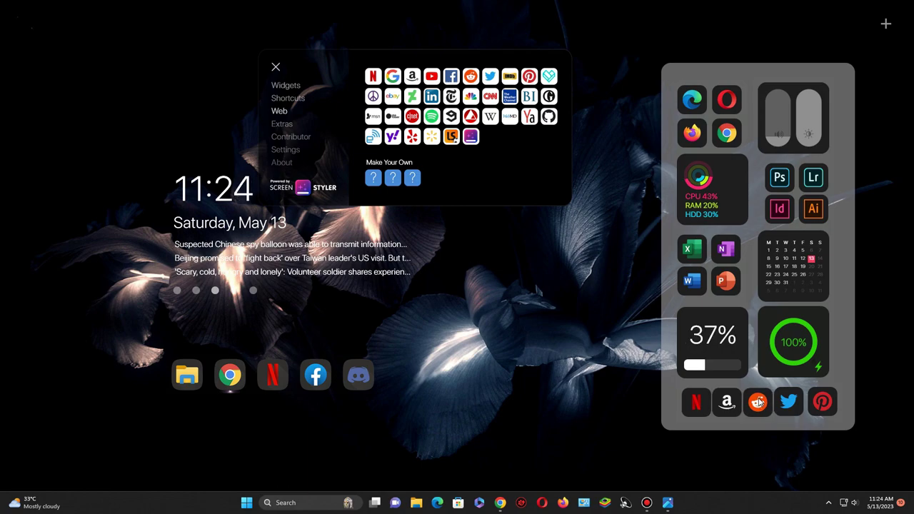
Adjust the spacing of the calendar, battery and CPU widgets within the grey panel and close the widget settings window.
drag(806, 369, 812, 369)
drag(698, 363, 704, 367)
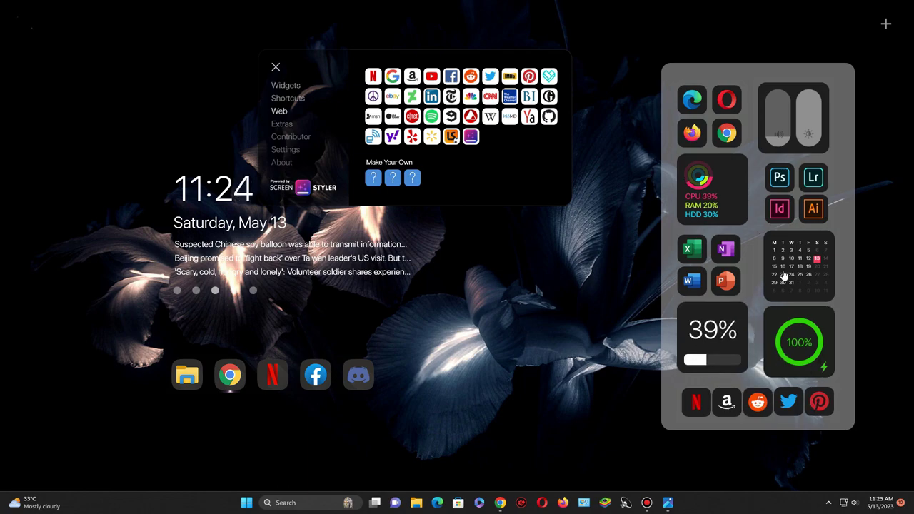
click(276, 67)
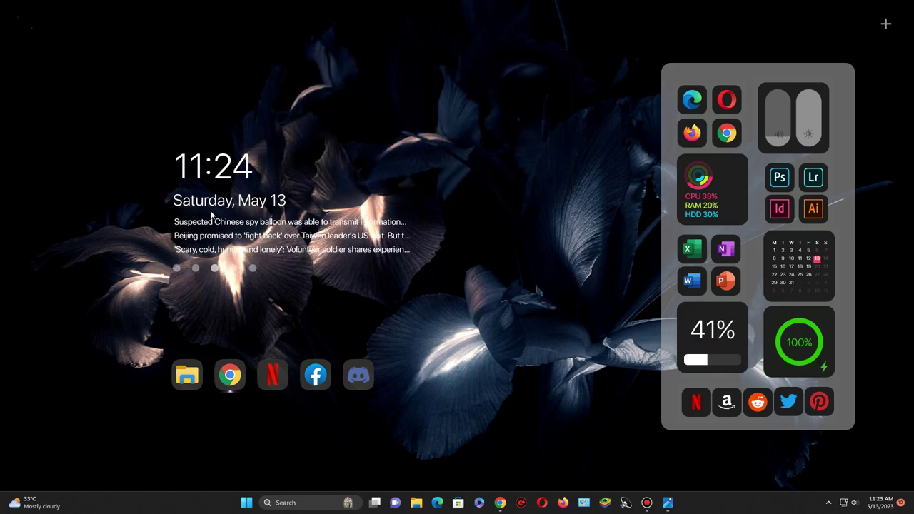
Set the opacity of the grey background panel to 34.
right_click(736, 70)
click(756, 77)
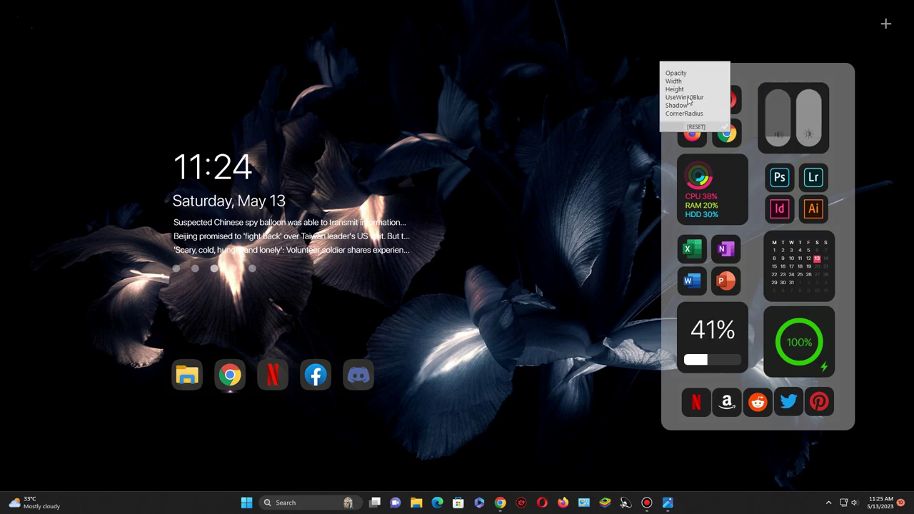
click(677, 73)
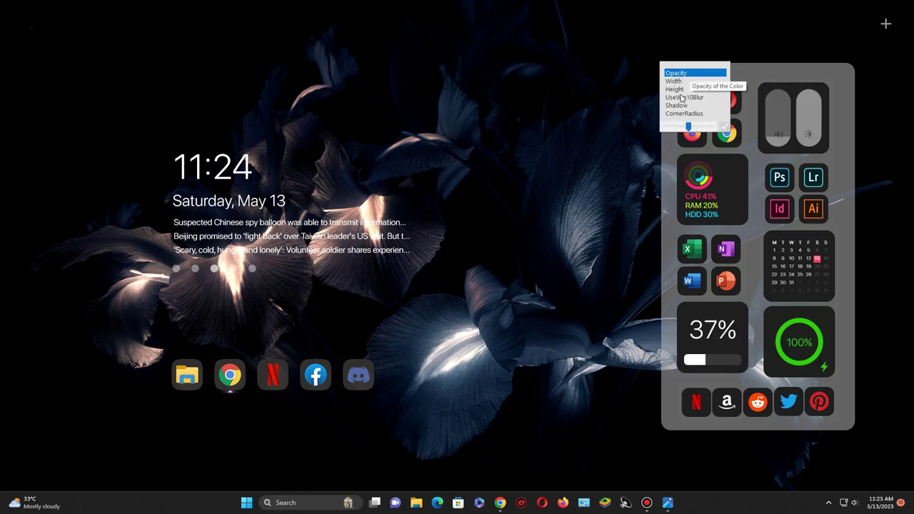
drag(687, 126, 673, 126)
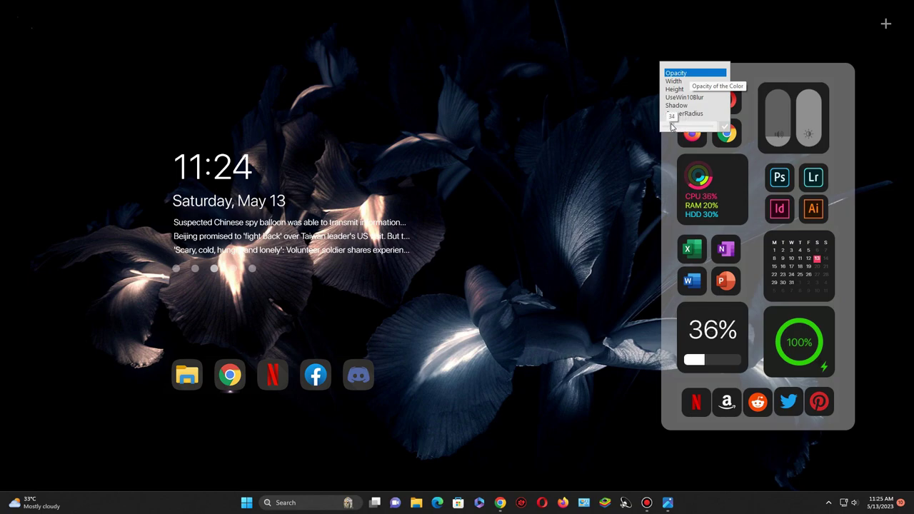
click(725, 129)
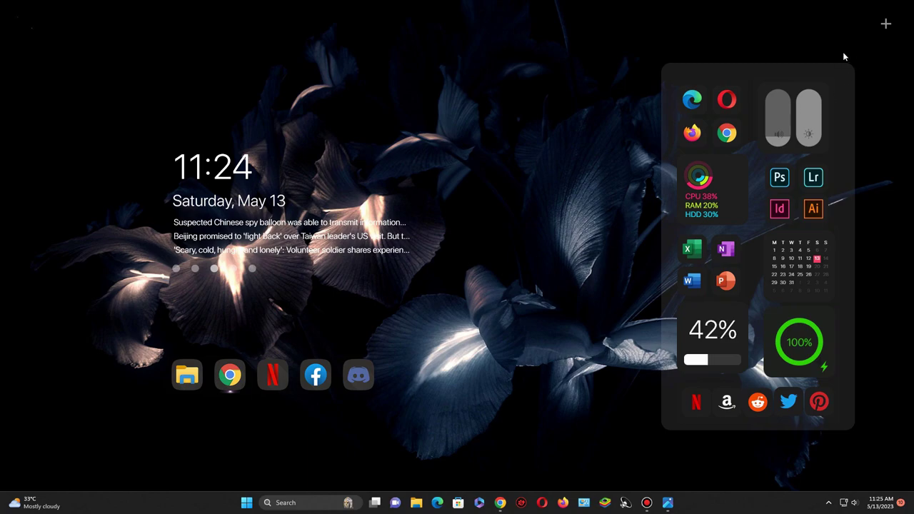
Lower the widgets' background opacity in the Big Sur settings and close the settings window.
click(887, 26)
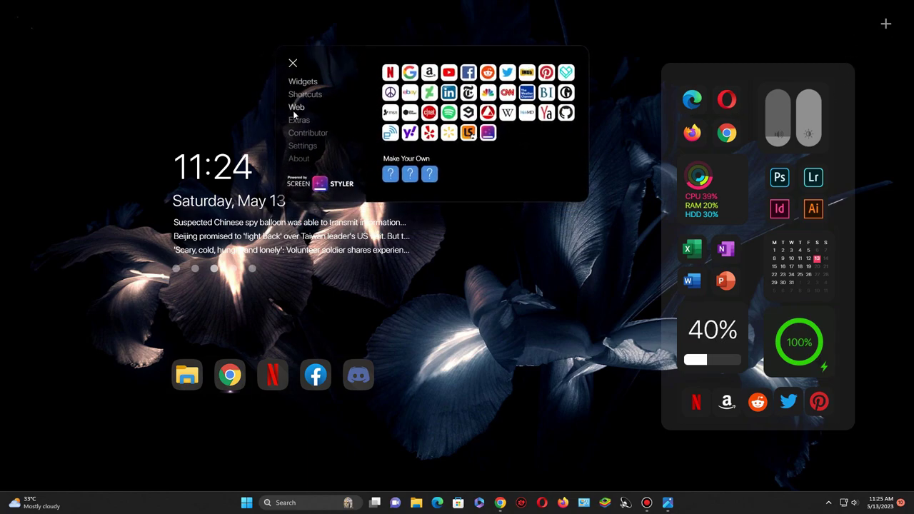
click(303, 146)
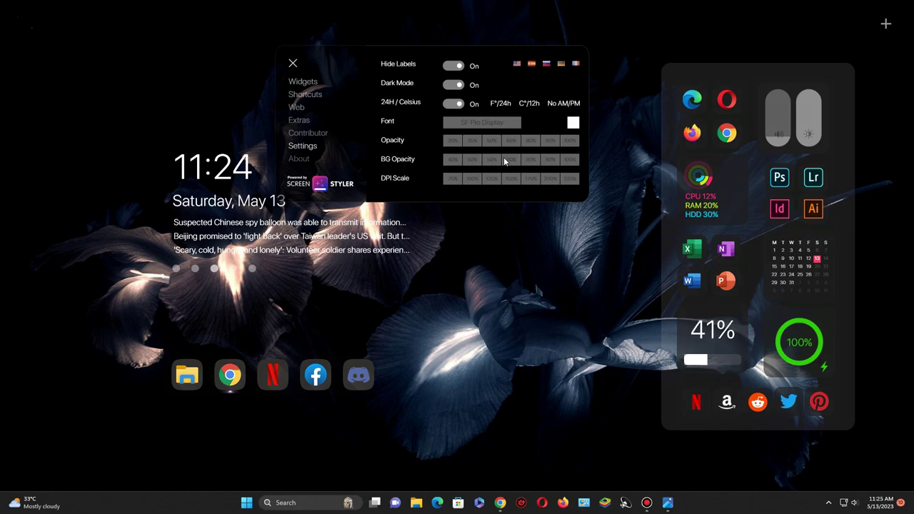
click(293, 63)
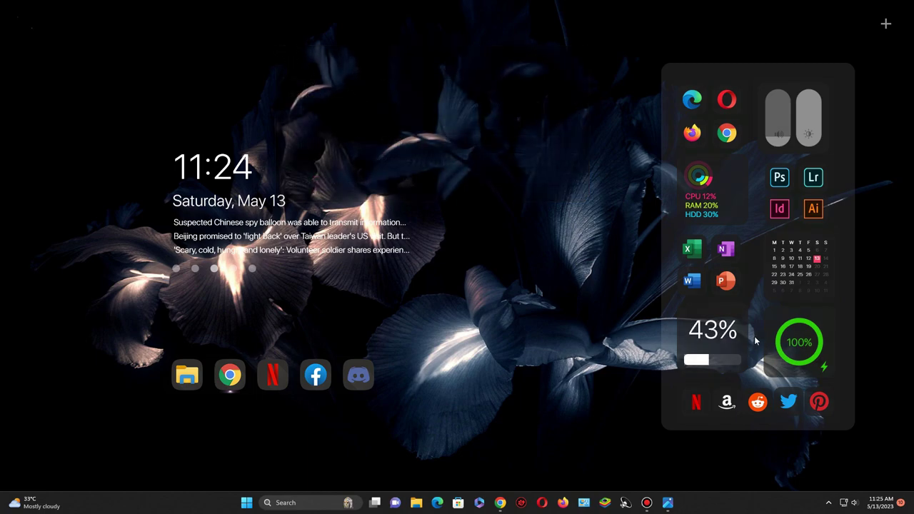
Bring up the Rainmeter skin manager and load Visualizer.ini from the Idelo skin.
click(829, 503)
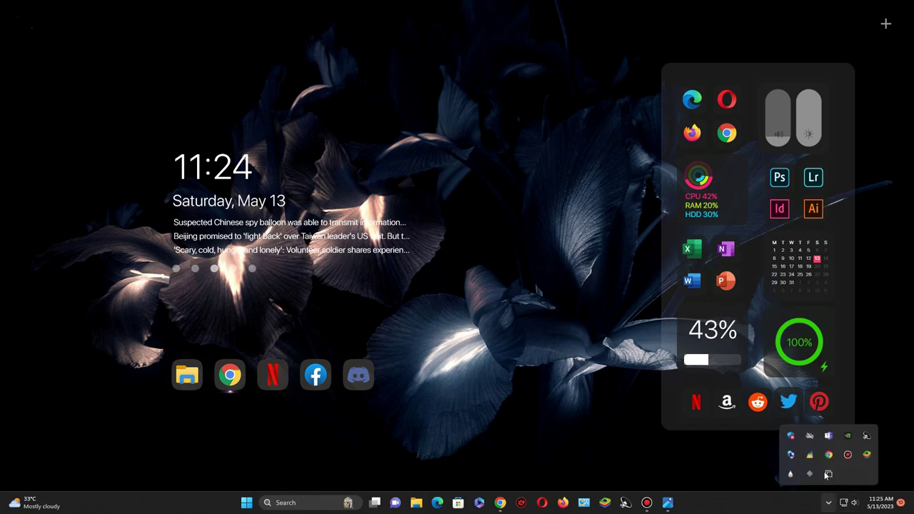
click(829, 502)
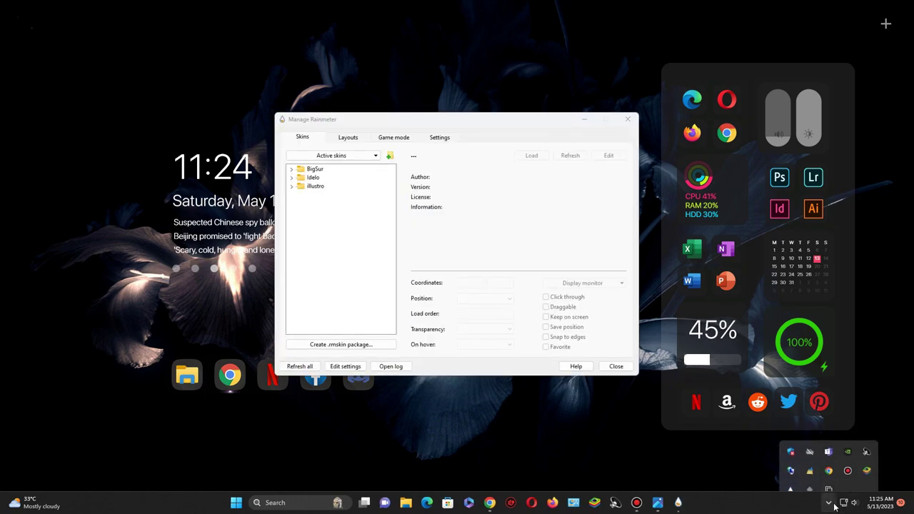
click(291, 178)
double_click(327, 220)
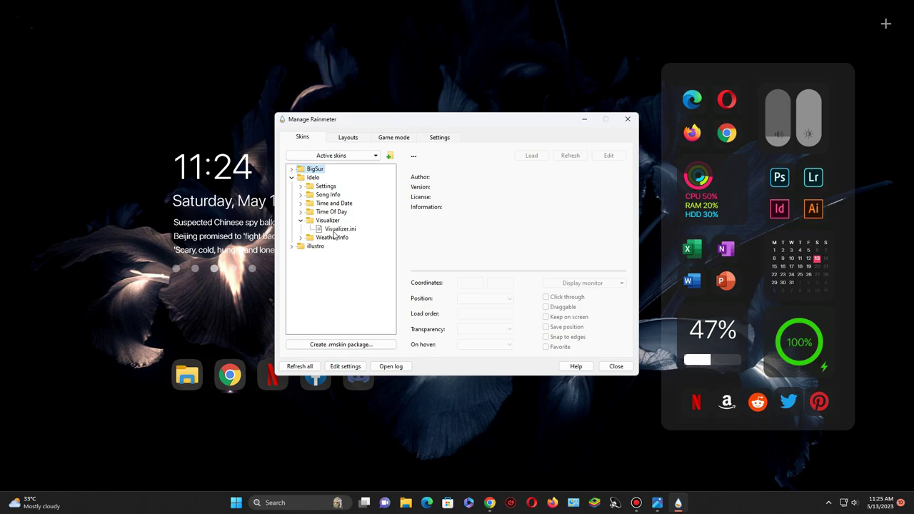
click(340, 228)
click(531, 154)
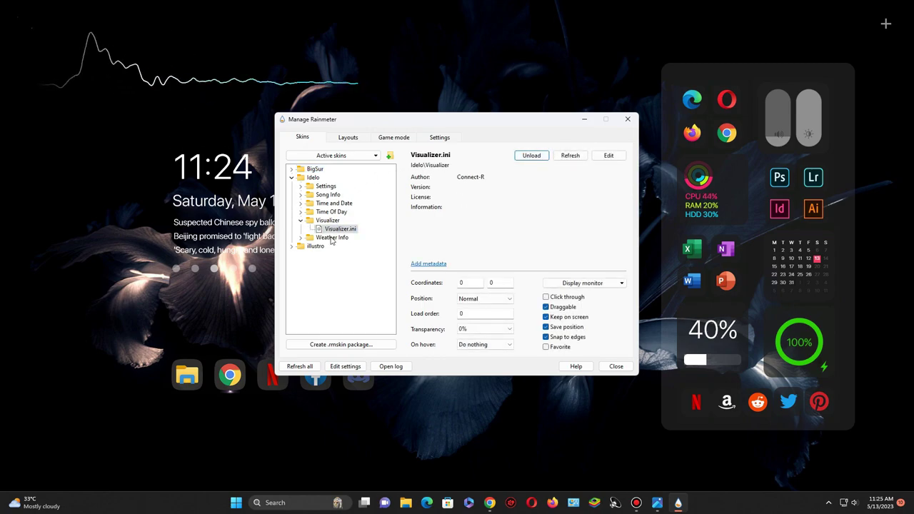
Load Settings.ini from the Idelo skin and move its settings panel over the skin manager.
click(301, 186)
click(338, 194)
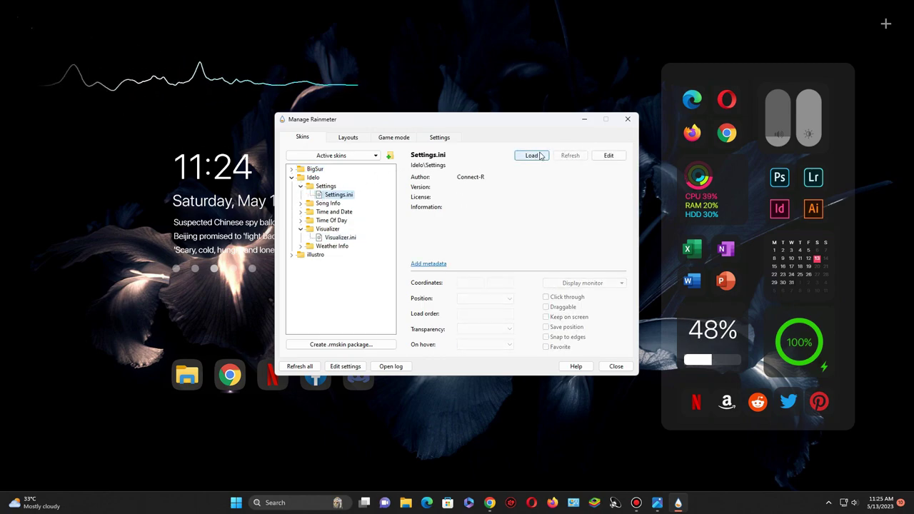
click(531, 155)
drag(113, 21, 425, 36)
Set the Idelo skin's Font Color to 13,139,255 and Font Color 2 to 13,239,255.
click(466, 103)
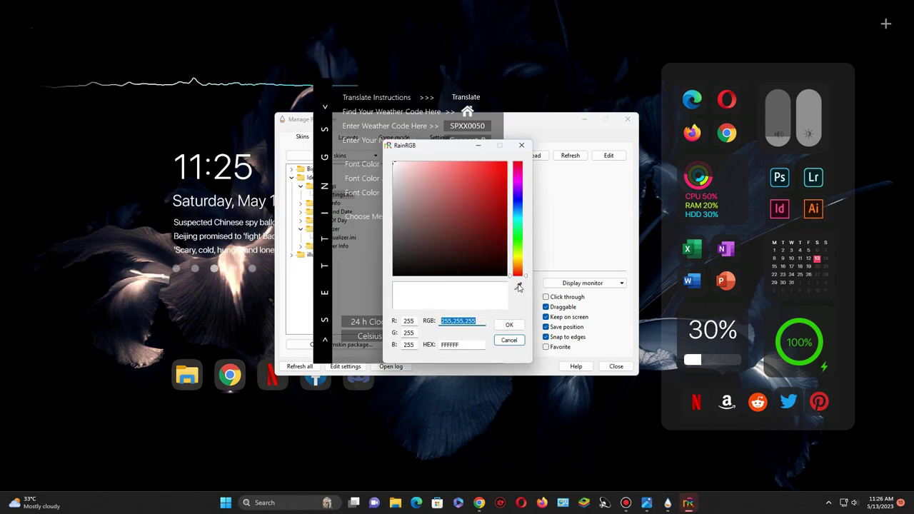
drag(415, 320, 349, 324)
text(1)
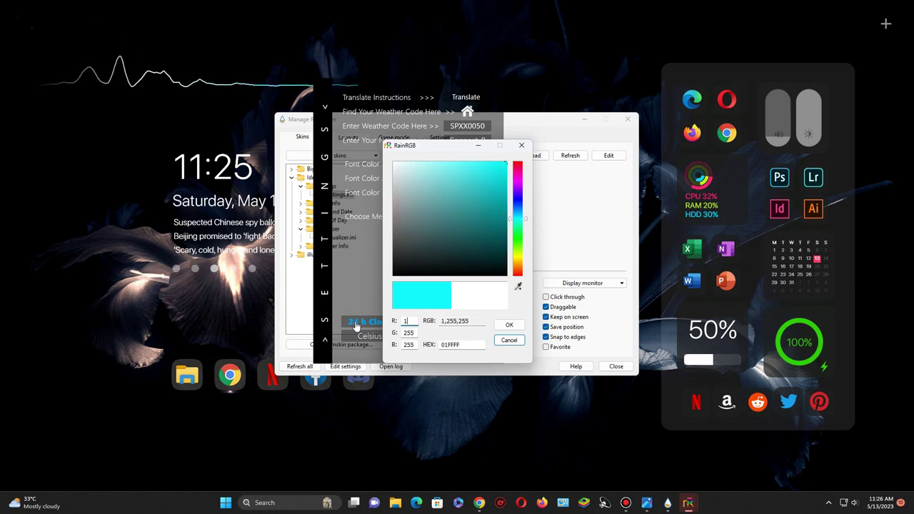
text(3)
double_click(410, 332)
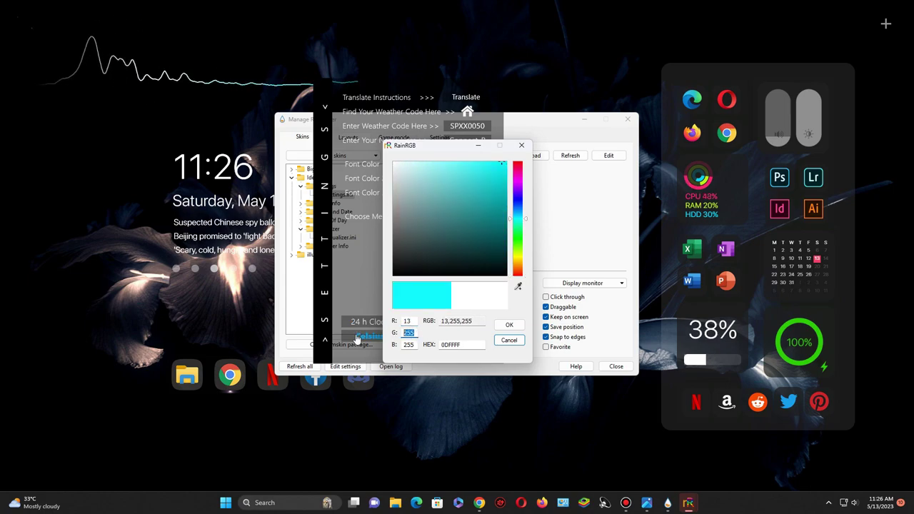
text(139)
drag(414, 345, 403, 345)
click(510, 325)
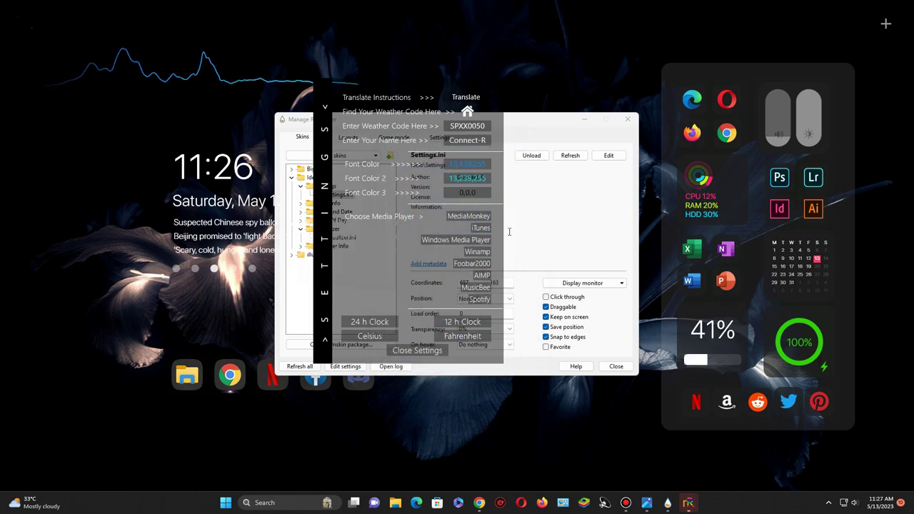
Close the Idelo settings, the Rainmeter skin manager and the RainRGB colour picker.
click(430, 354)
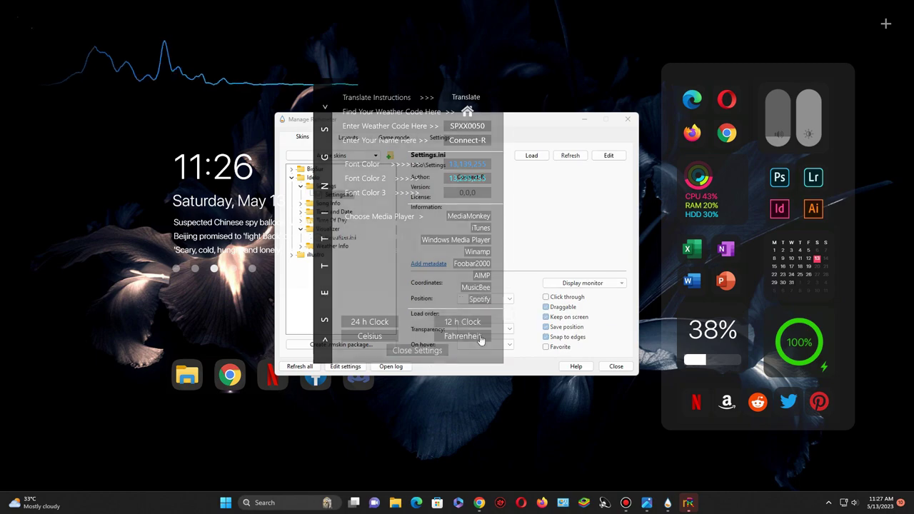
click(626, 119)
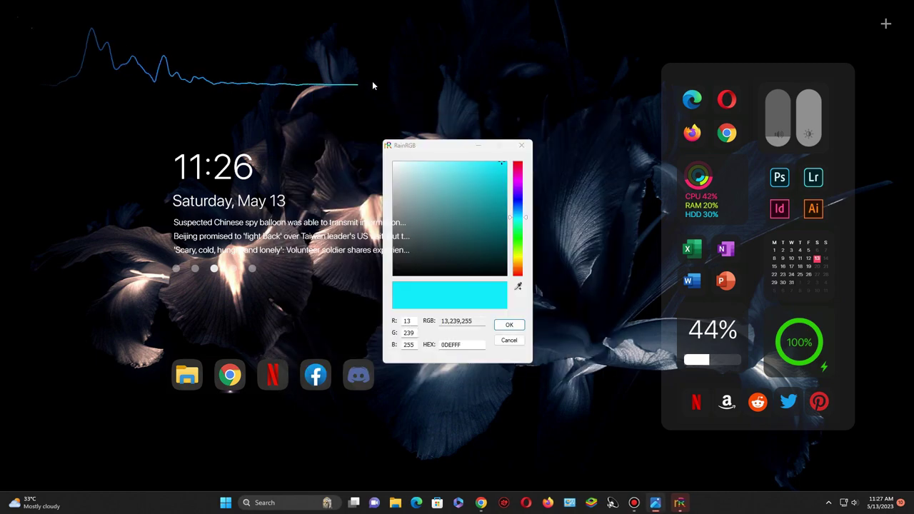
click(521, 146)
Set Sensitivity to 42 under [MeasureAudio] in the Idelo visualizer's skin file, then save and close the file.
right_click(309, 84)
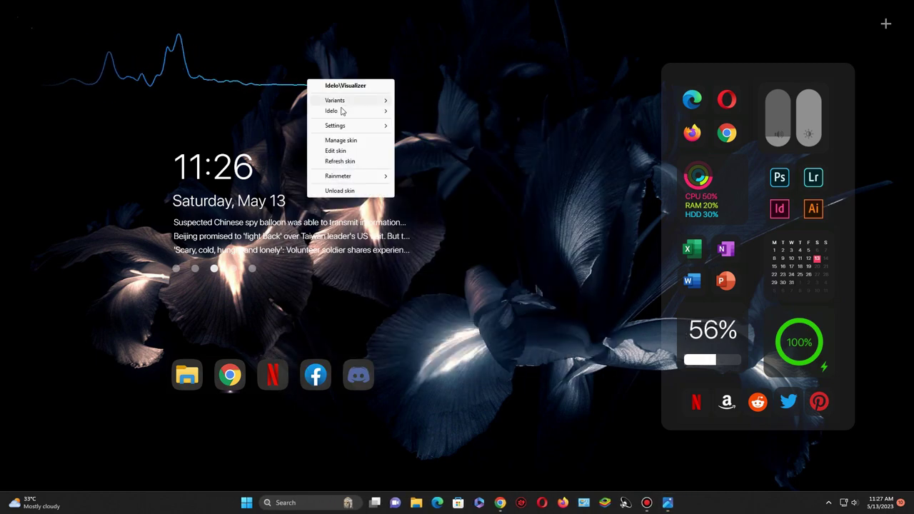
click(336, 151)
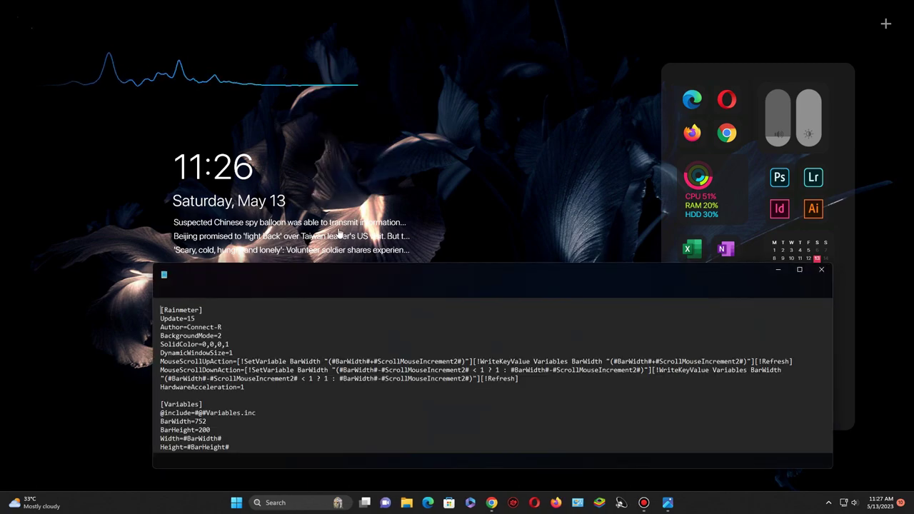
double_click(371, 274)
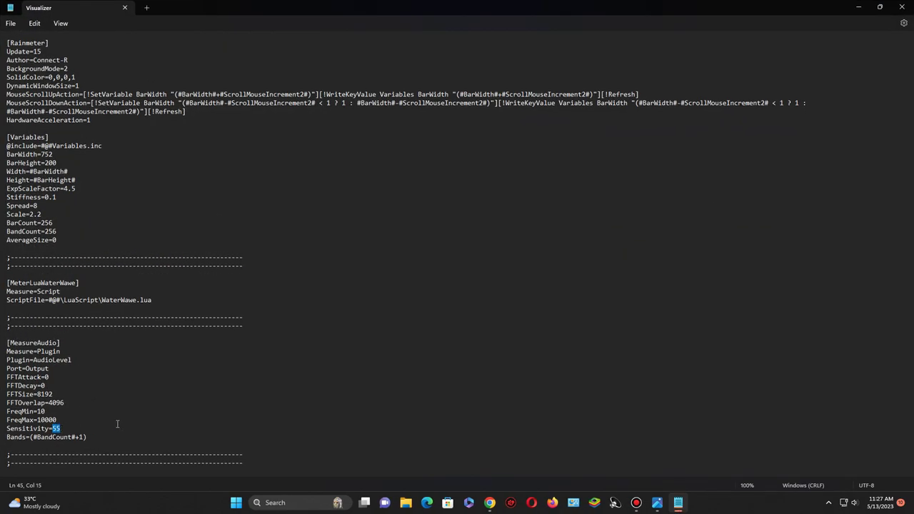
click(11, 23)
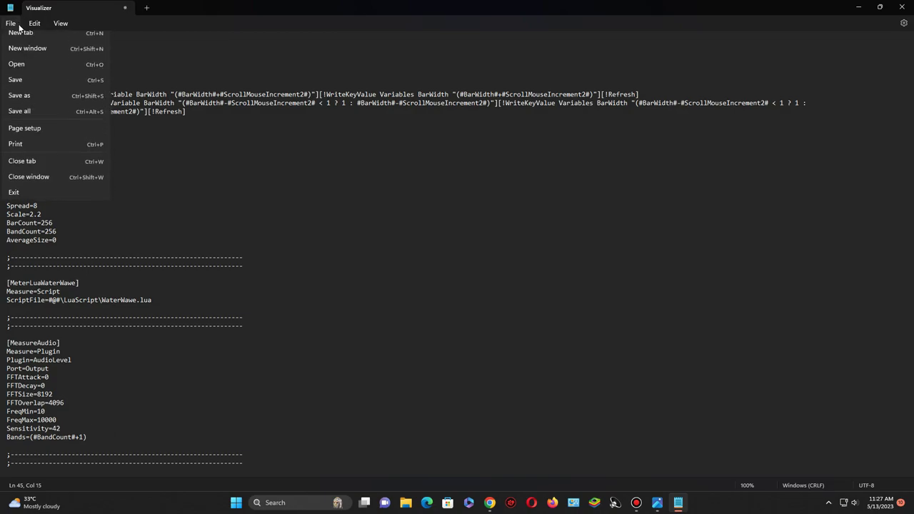
click(26, 88)
click(902, 7)
Refresh the Idelo visualizer and move it between the news headlines and the dock icons.
right_click(271, 82)
click(306, 163)
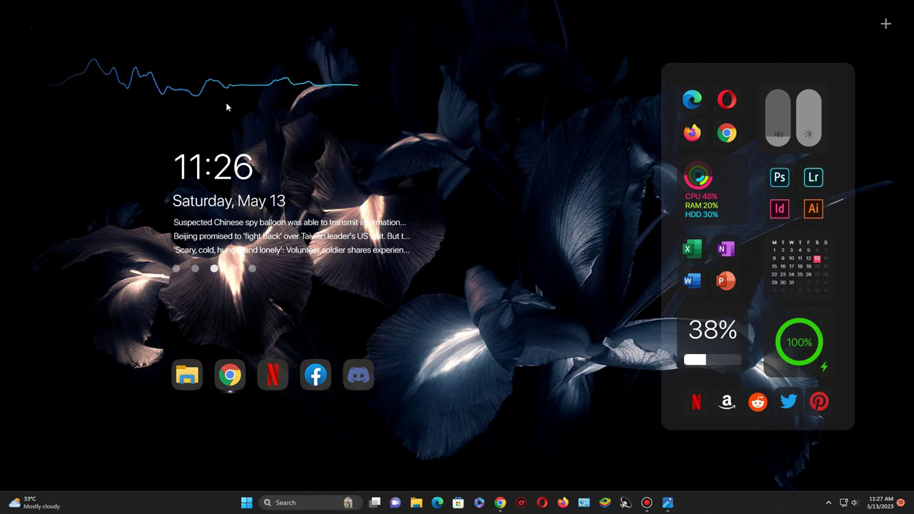
drag(190, 88, 248, 329)
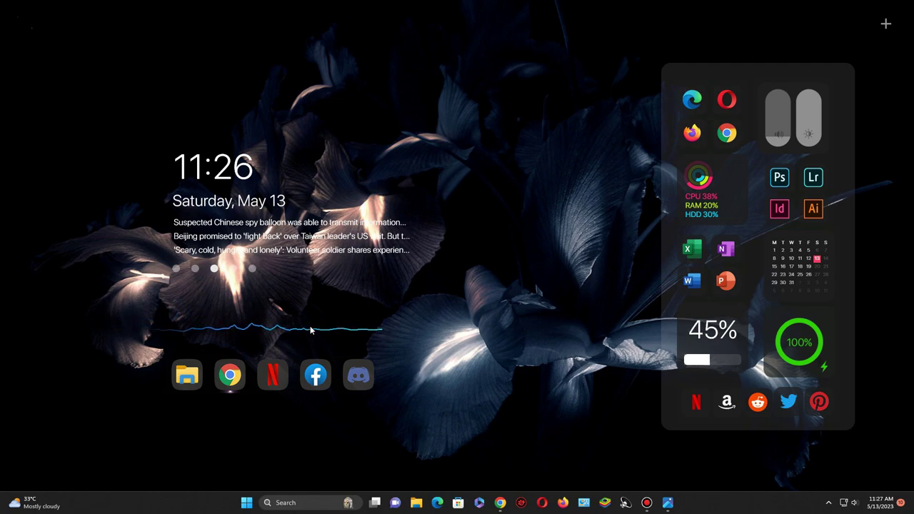
Adjust the Sensitivity value in the visualizer's skin file once more, save it and refresh the skin.
right_click(231, 328)
click(260, 397)
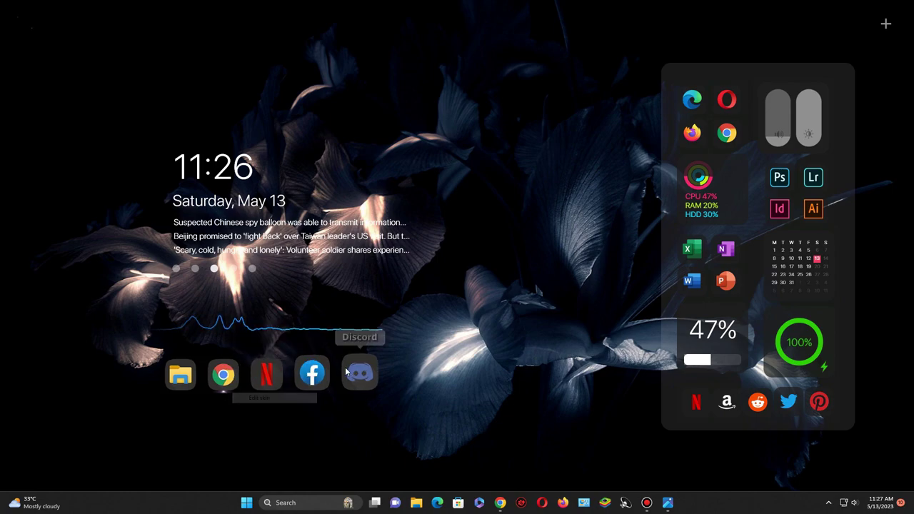
scroll(227, 374, down, 10)
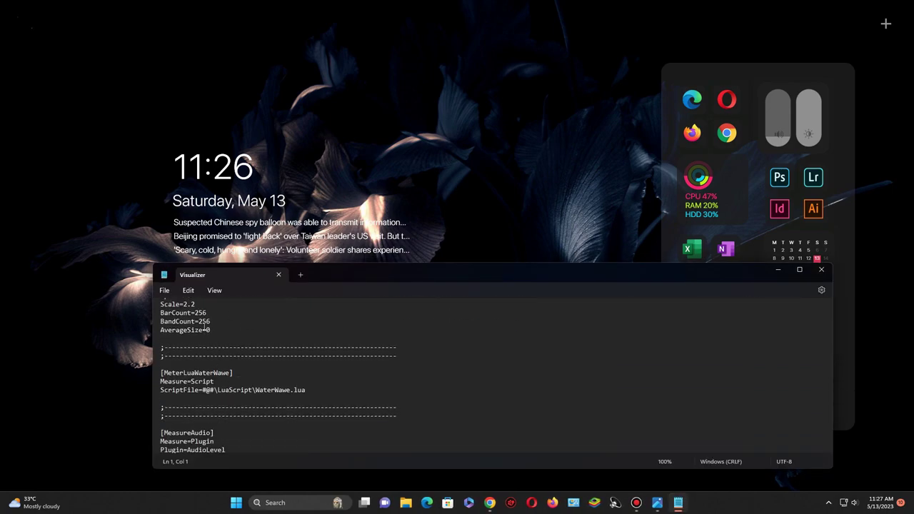
scroll(204, 329, up, 1)
scroll(206, 359, up, 1)
scroll(206, 357, down, 3)
scroll(206, 357, down, 2)
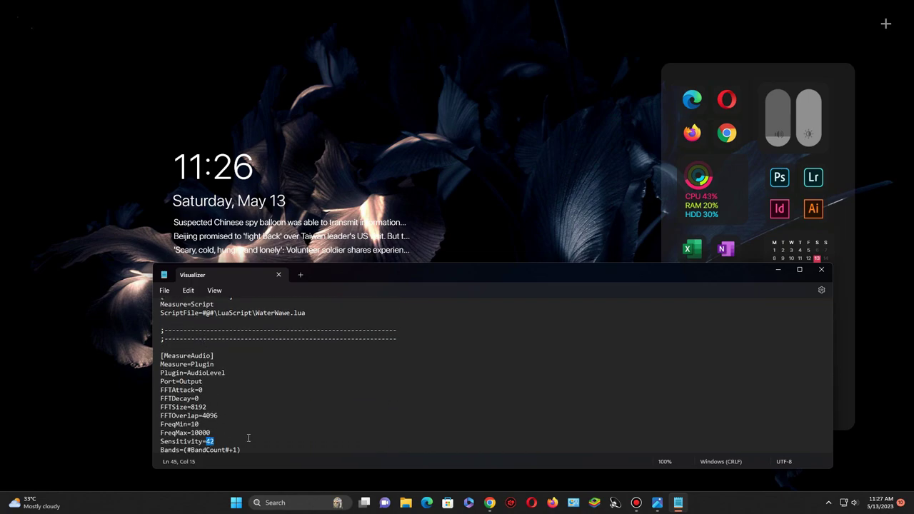
click(164, 290)
click(172, 357)
click(821, 269)
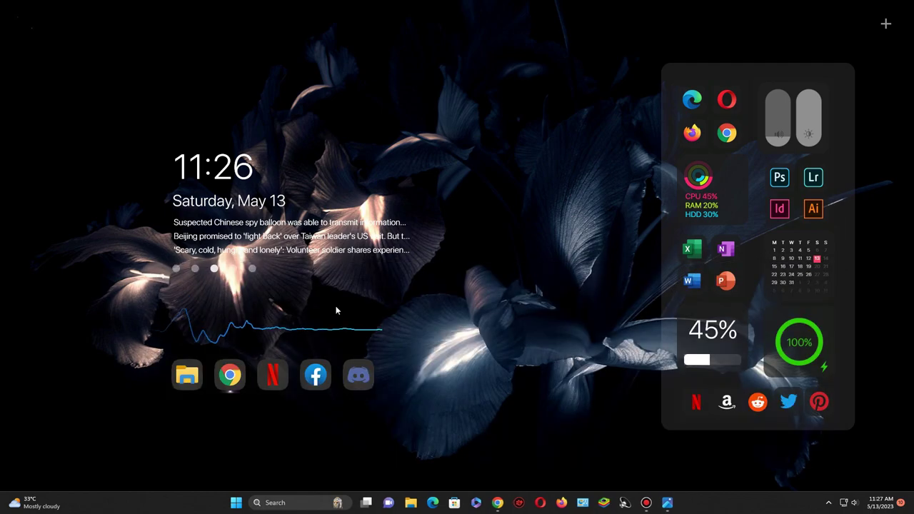
right_click(288, 326)
click(331, 407)
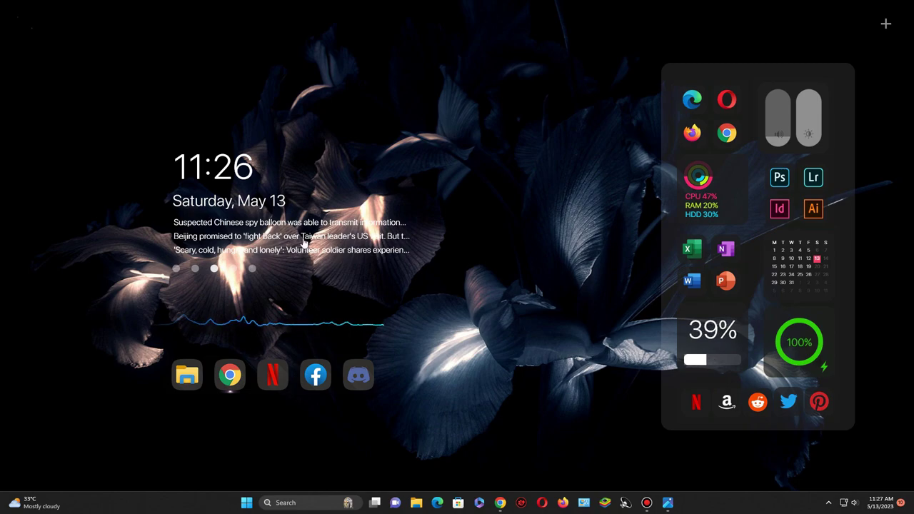
Set the Windows taskbar to hide automatically in the taskbar behaviors and close the settings.
right_click(221, 502)
click(227, 482)
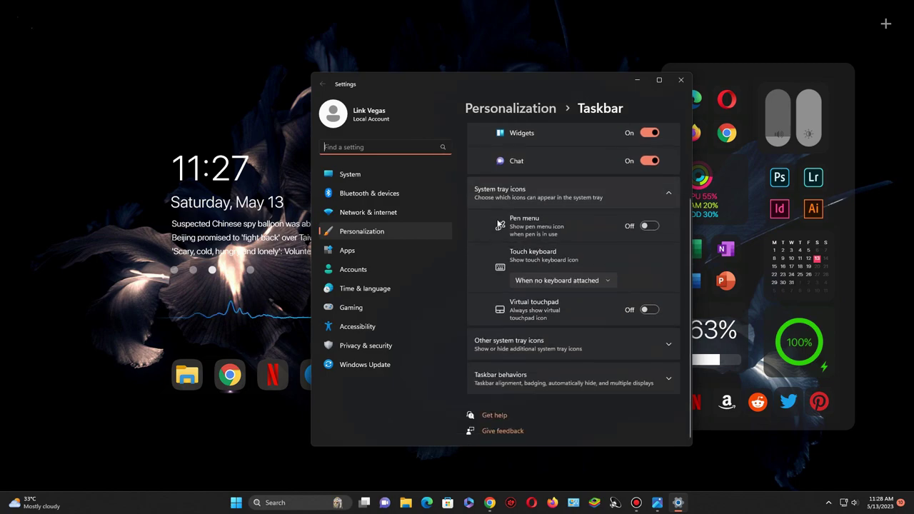
click(517, 379)
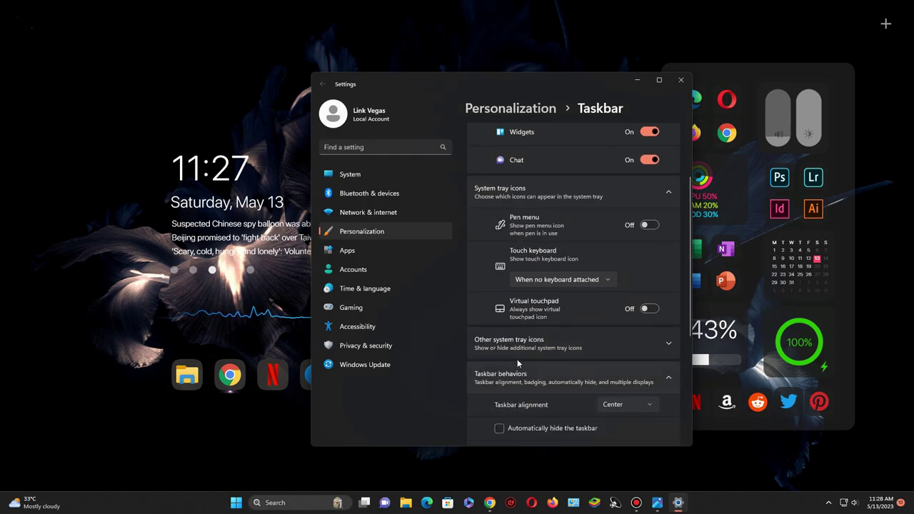
click(504, 425)
click(680, 80)
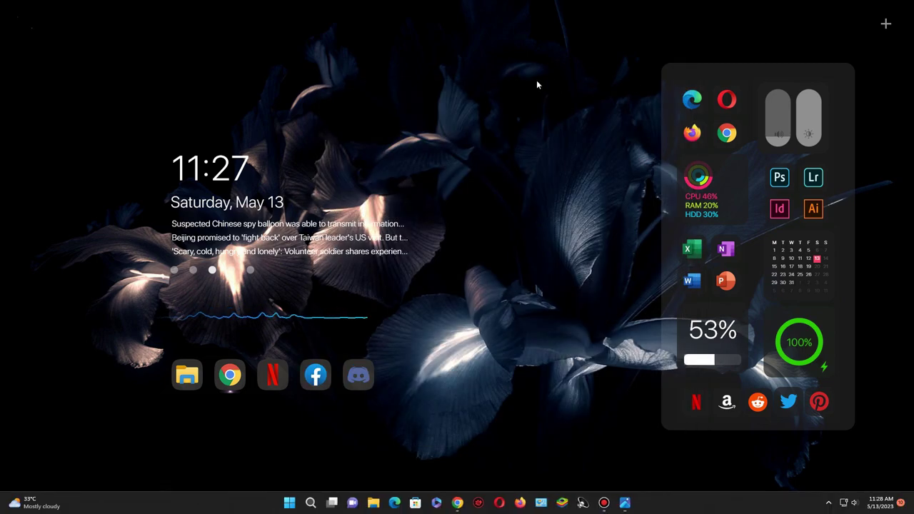